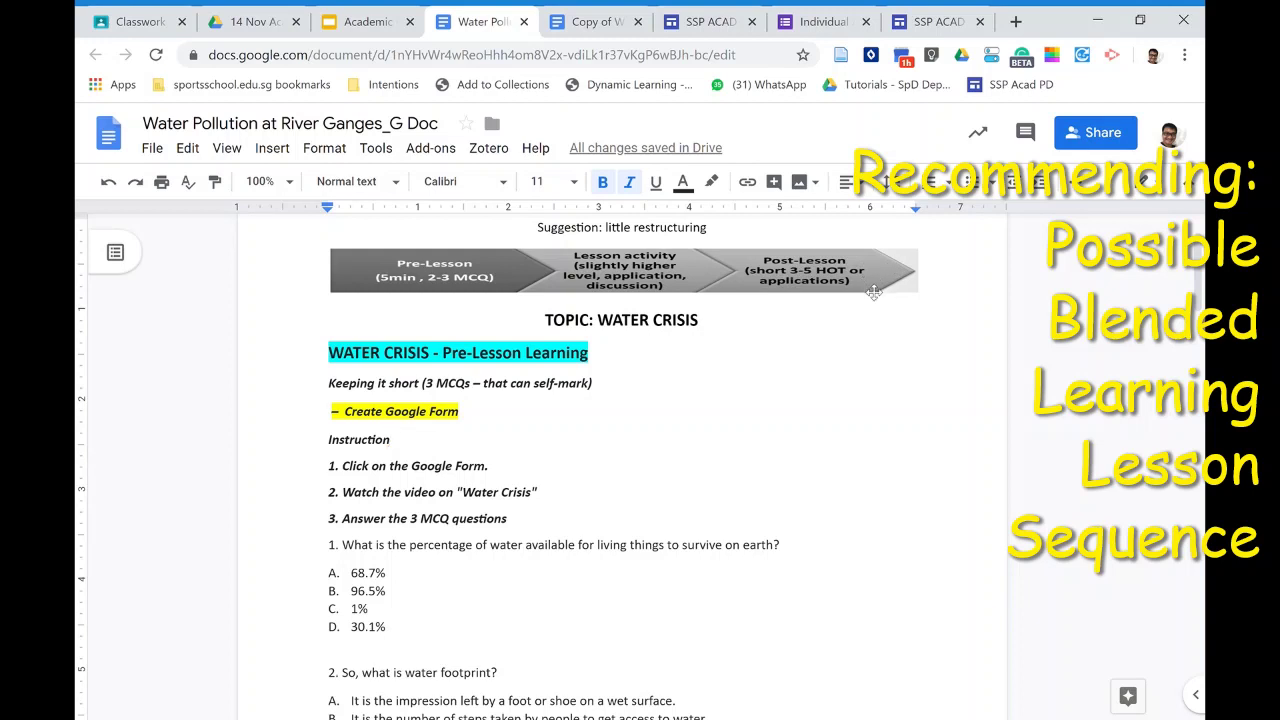
# Step: Review the lesson plan's three sections, then start a Quiz assignment with a blank form
pyautogui.scroll(-1, 837, 304)
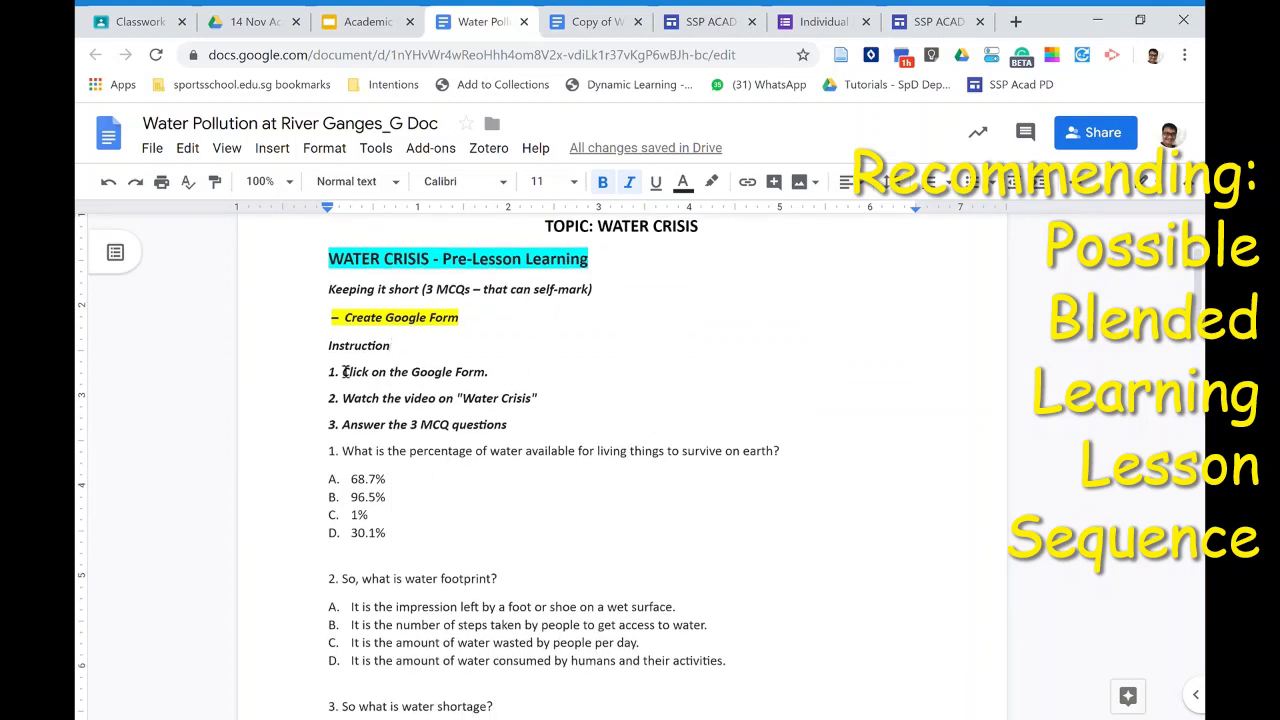
pyautogui.scroll(-2, 608, 370)
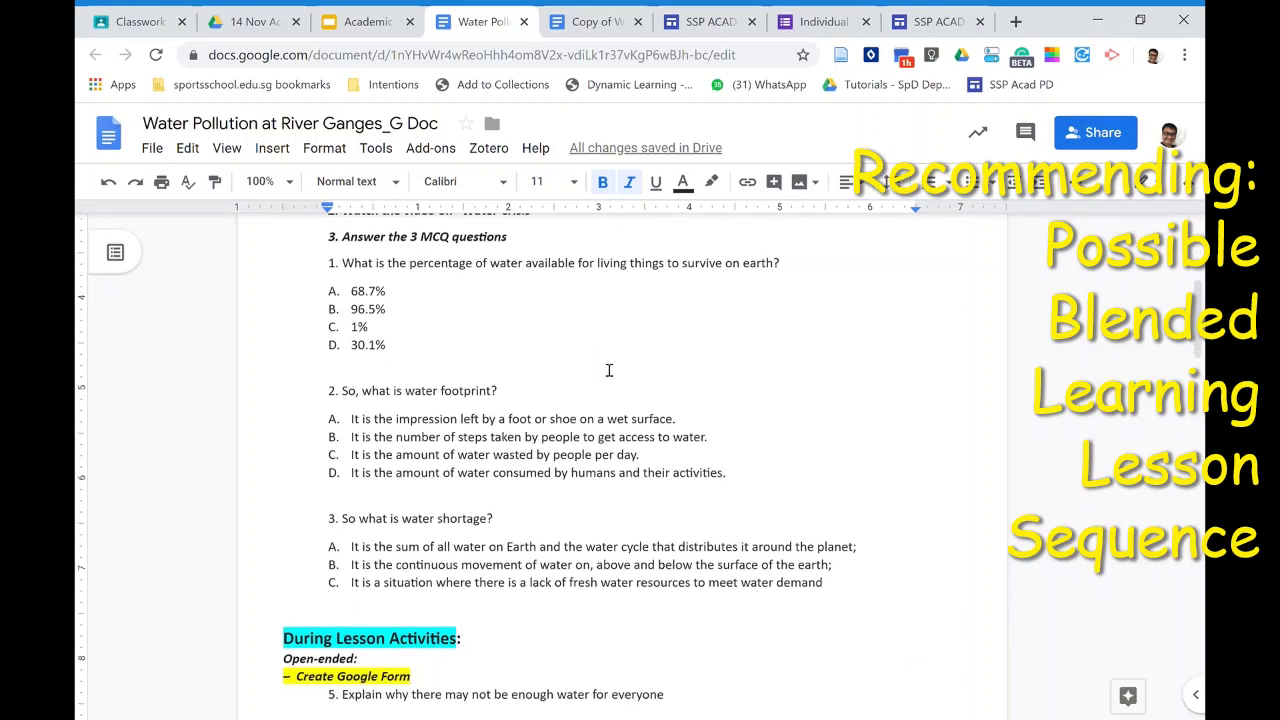
pyautogui.scroll(-5, 609, 372)
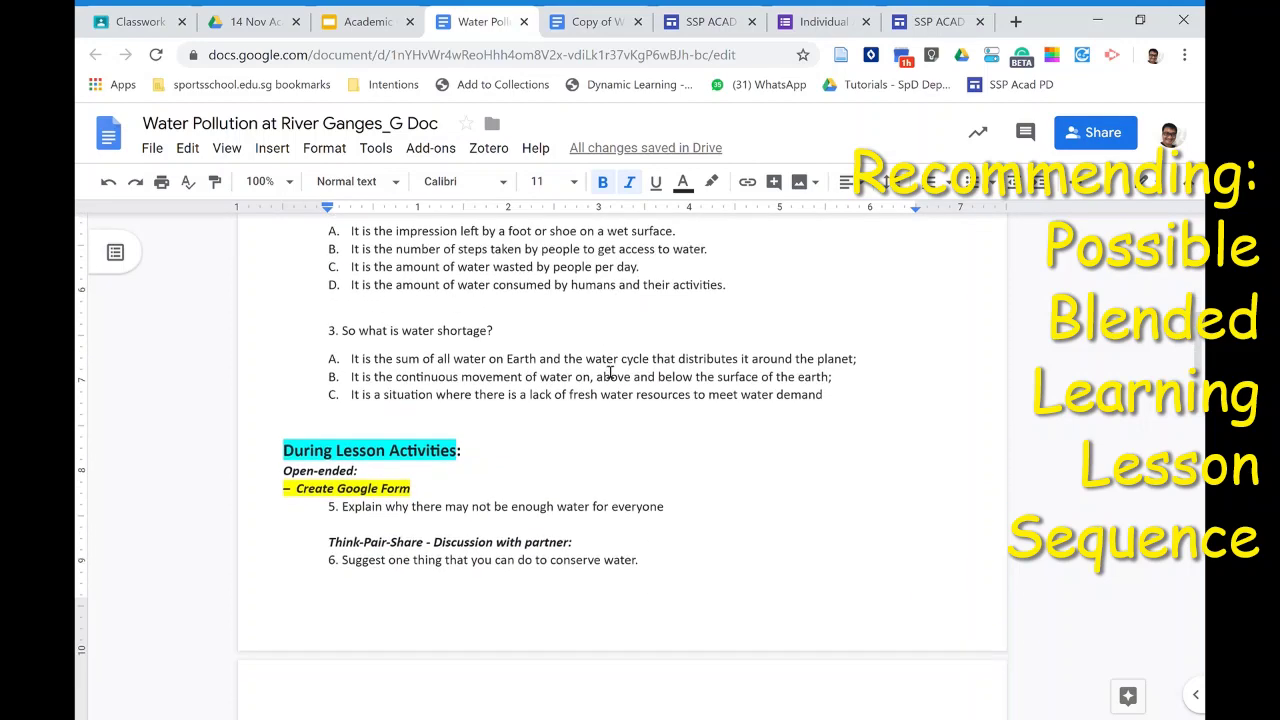
pyautogui.scroll(-3, 611, 372)
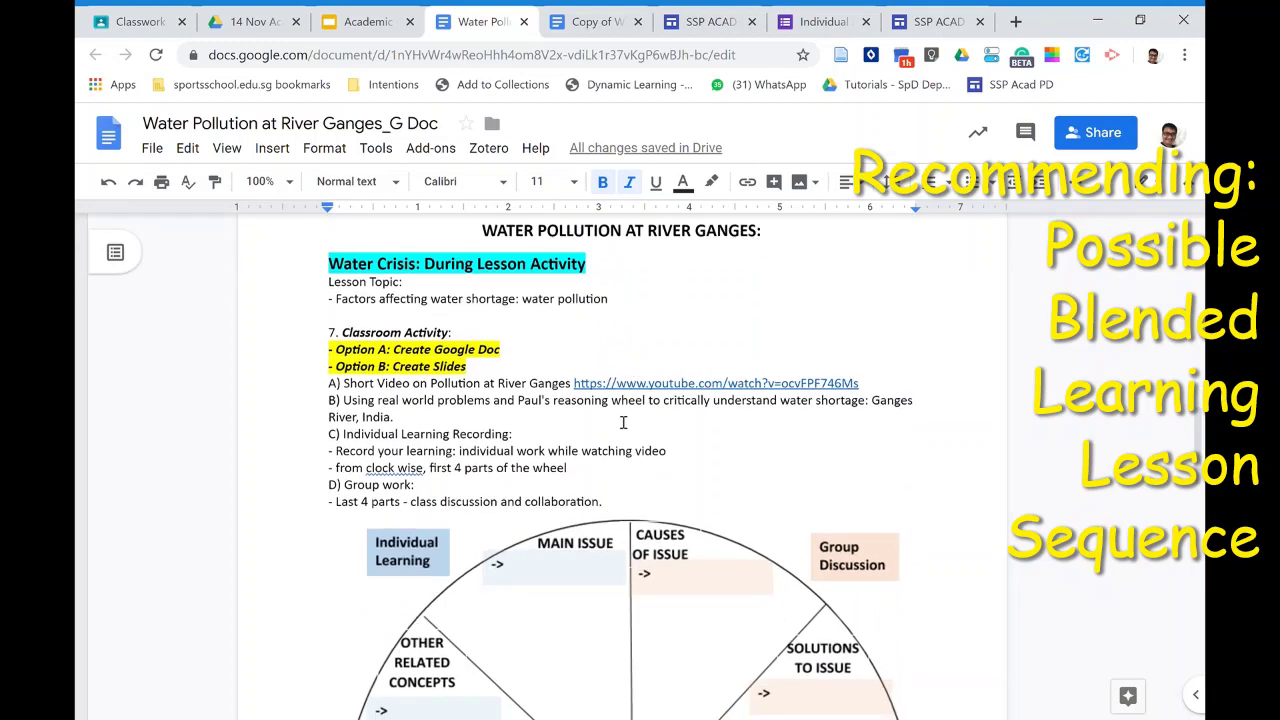
pyautogui.scroll(-1, 623, 422)
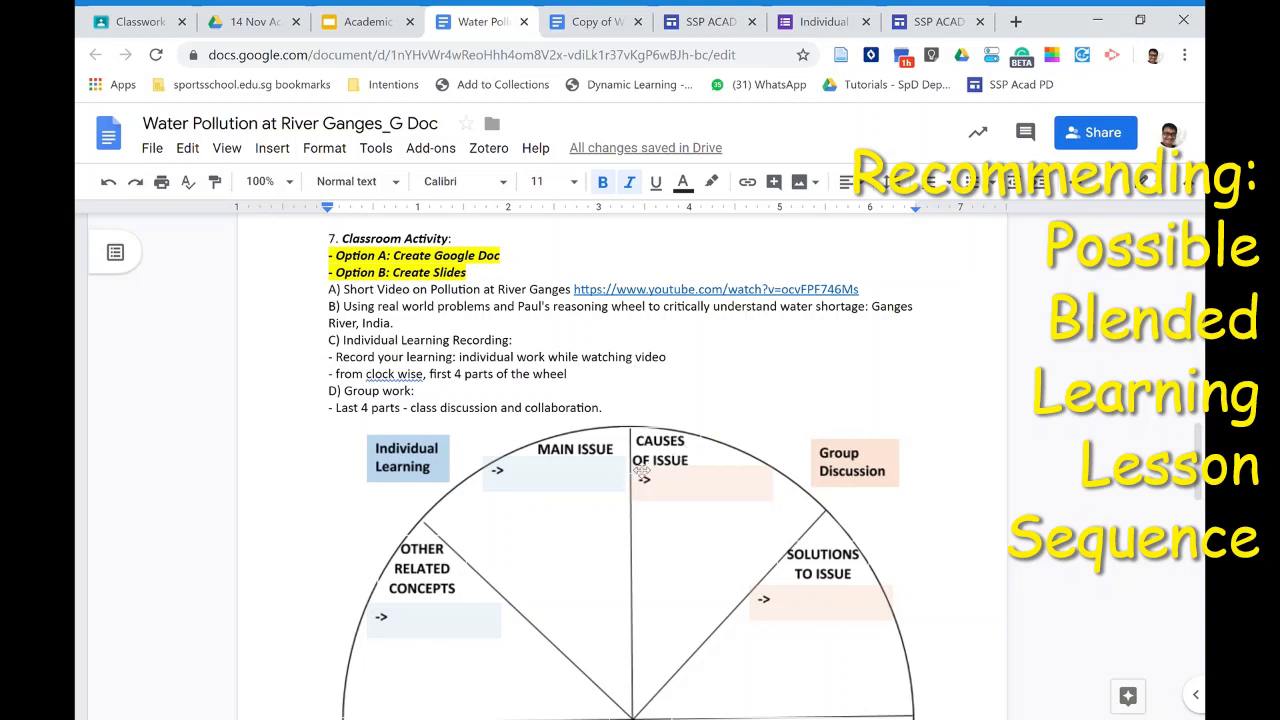
pyautogui.scroll(-1, 568, 494)
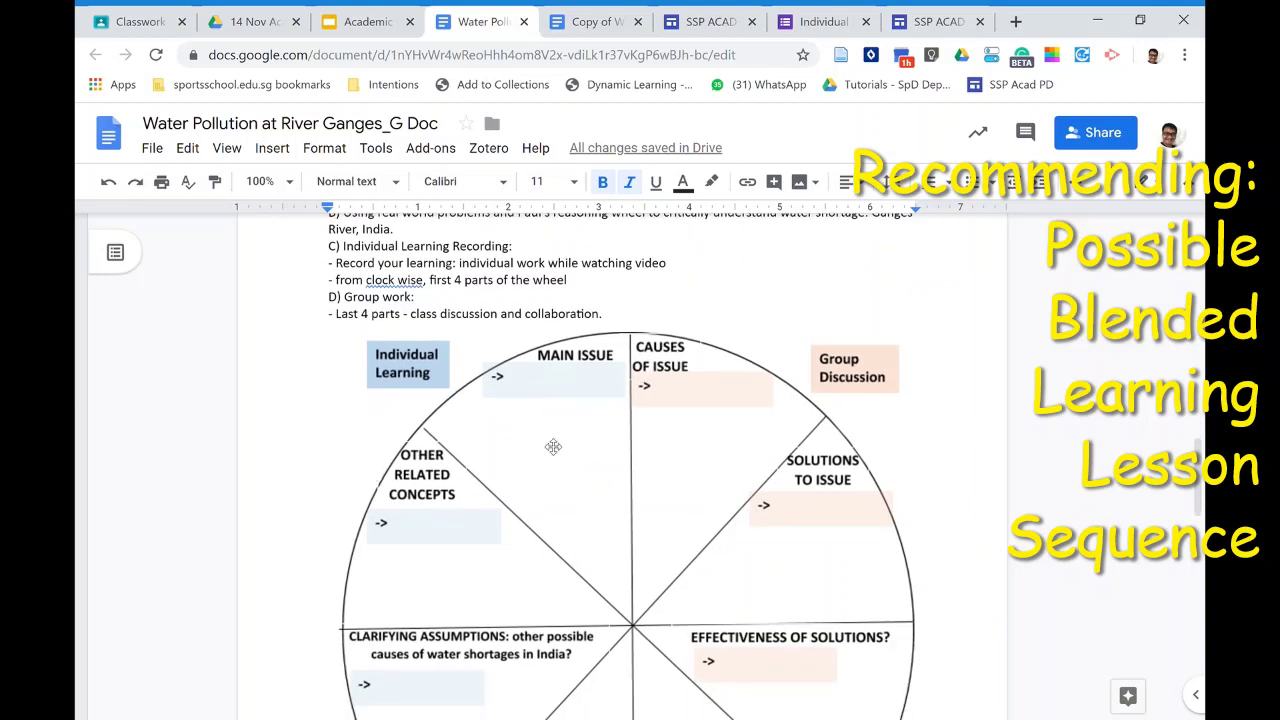
pyautogui.scroll(-4, 891, 455)
pyautogui.scroll(-3, 891, 455)
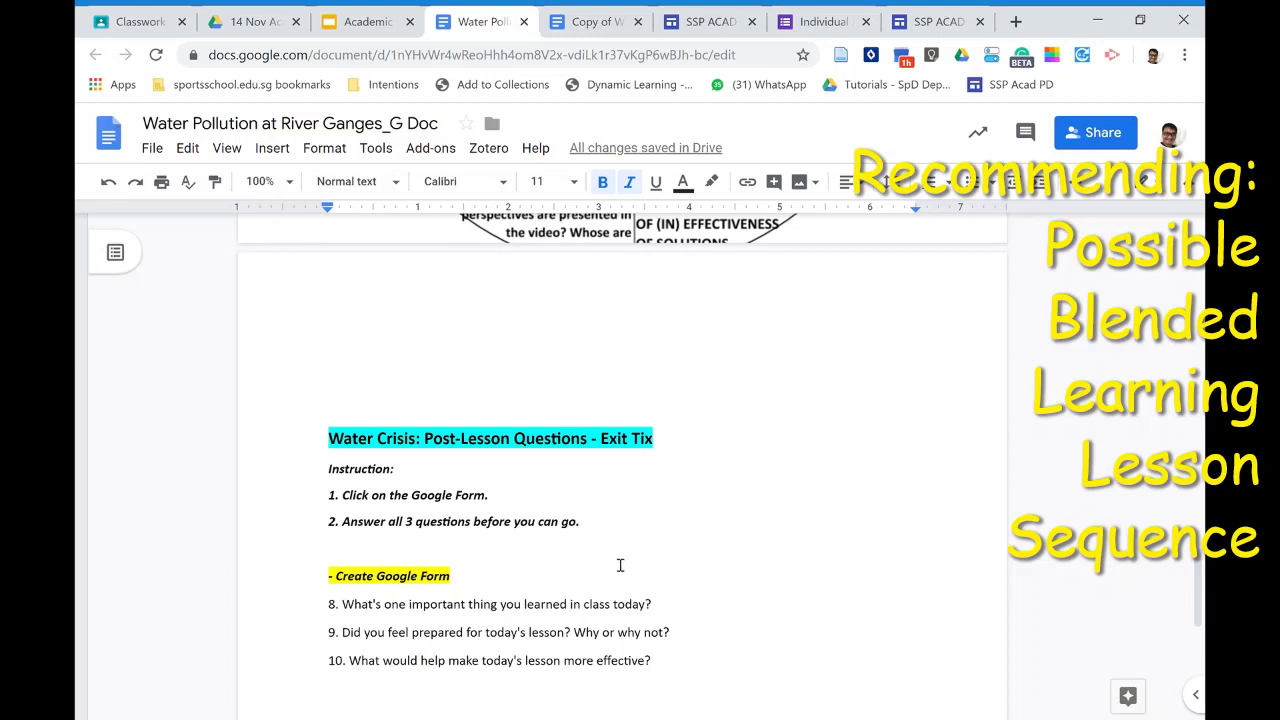
pyautogui.scroll(-2, 612, 562)
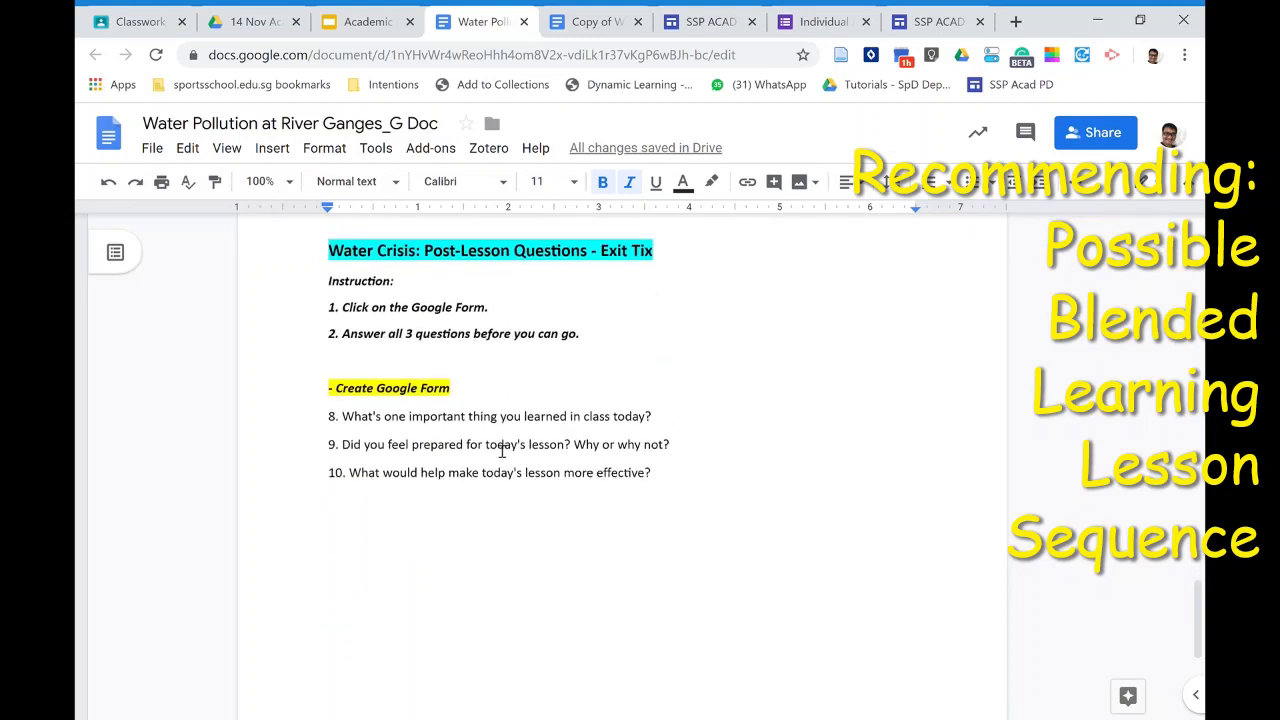
pyautogui.scroll(2, 697, 435)
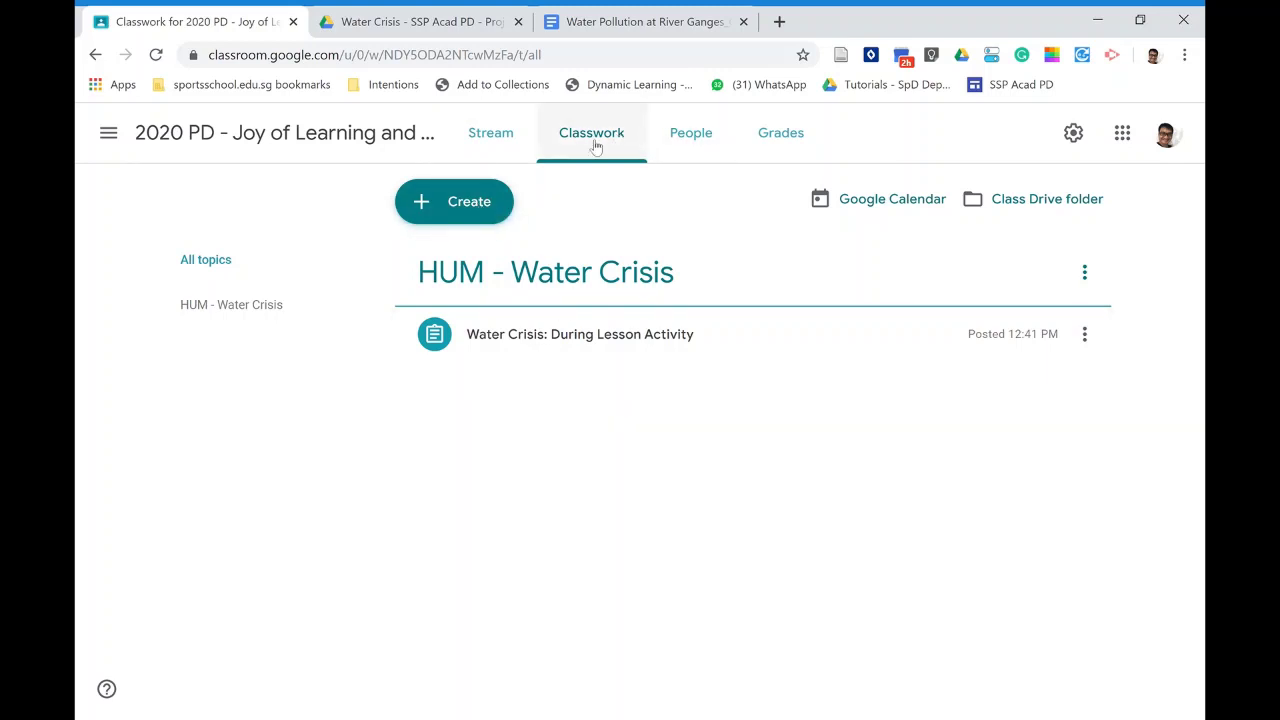
pyautogui.click(471, 207)
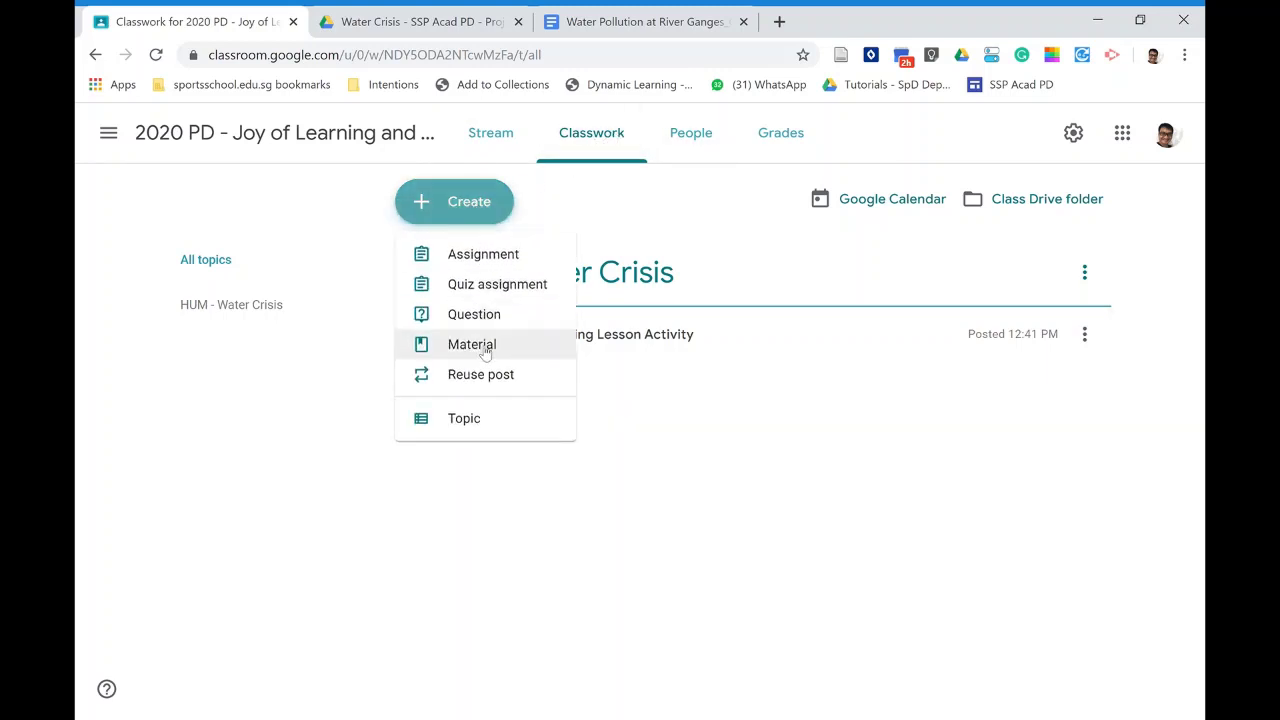
pyautogui.click(492, 287)
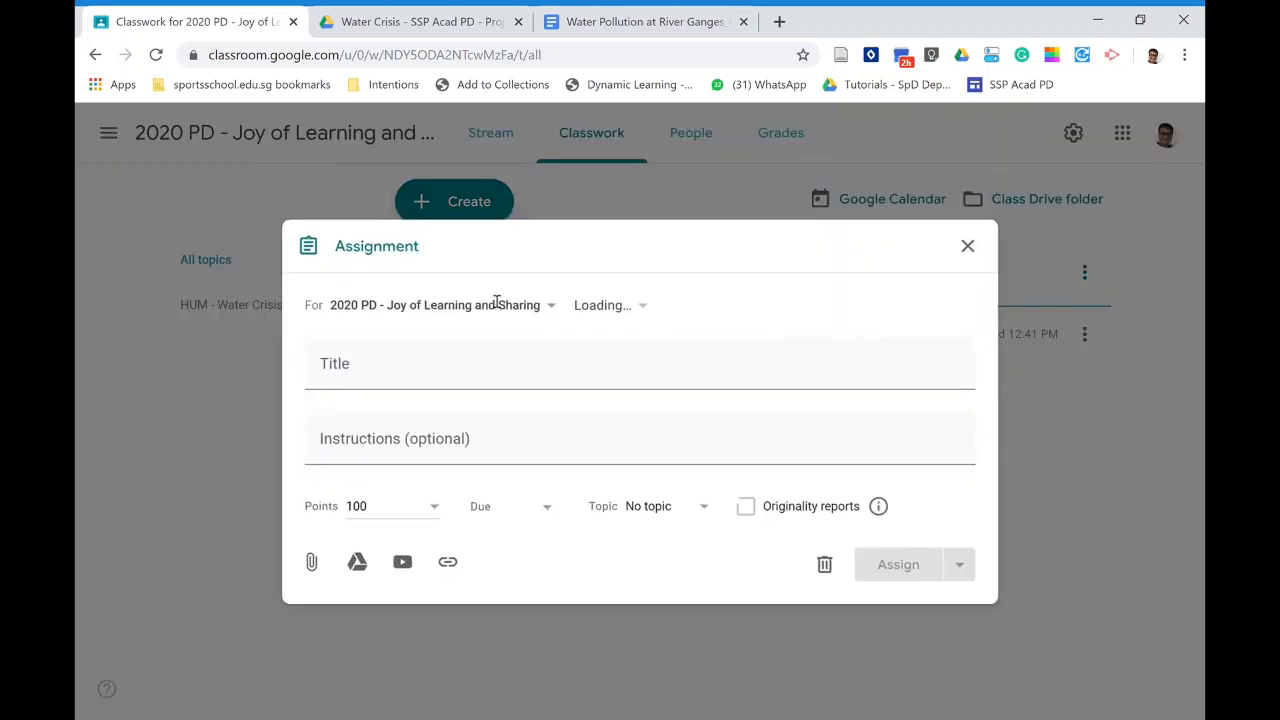
# Step: Copy the doc heading into the title as 'WATER CRISIS - Pre-Lesson Learning'
pyautogui.hotkey('ctrl', '3')
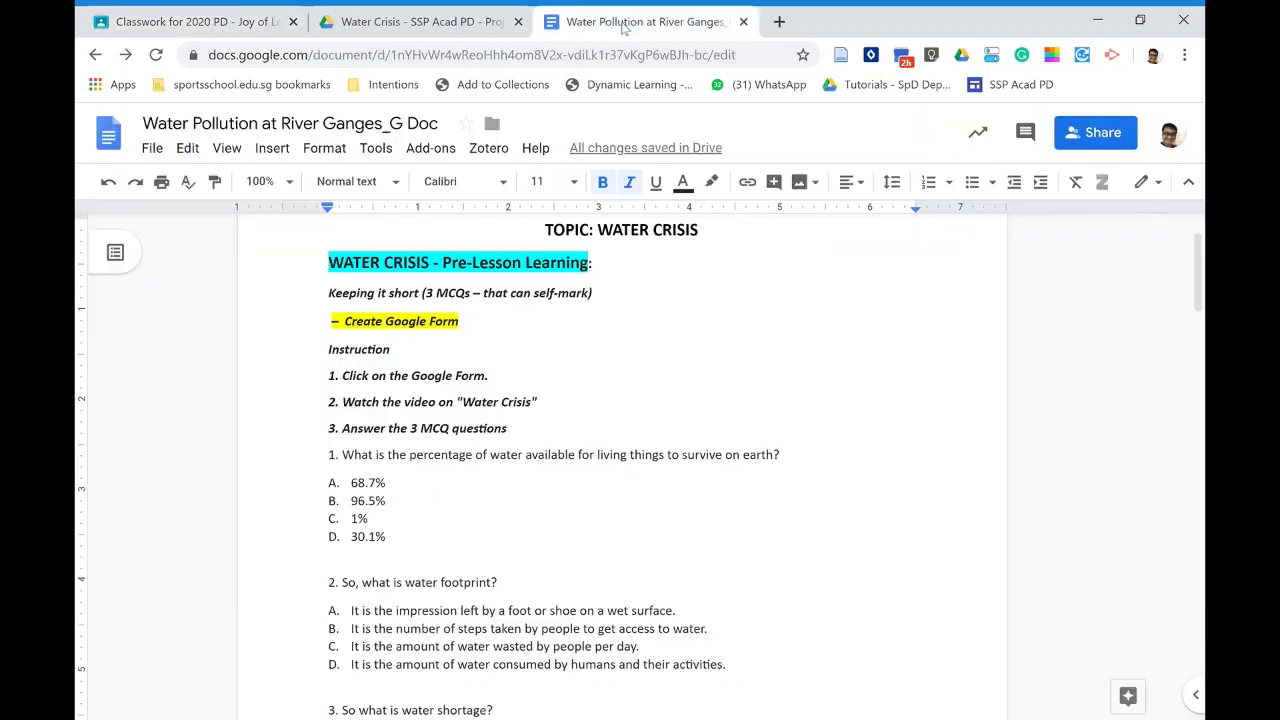
pyautogui.moveTo(329, 264); pyautogui.dragTo(592, 270)
pyautogui.hotkey('ctrl', 'c')
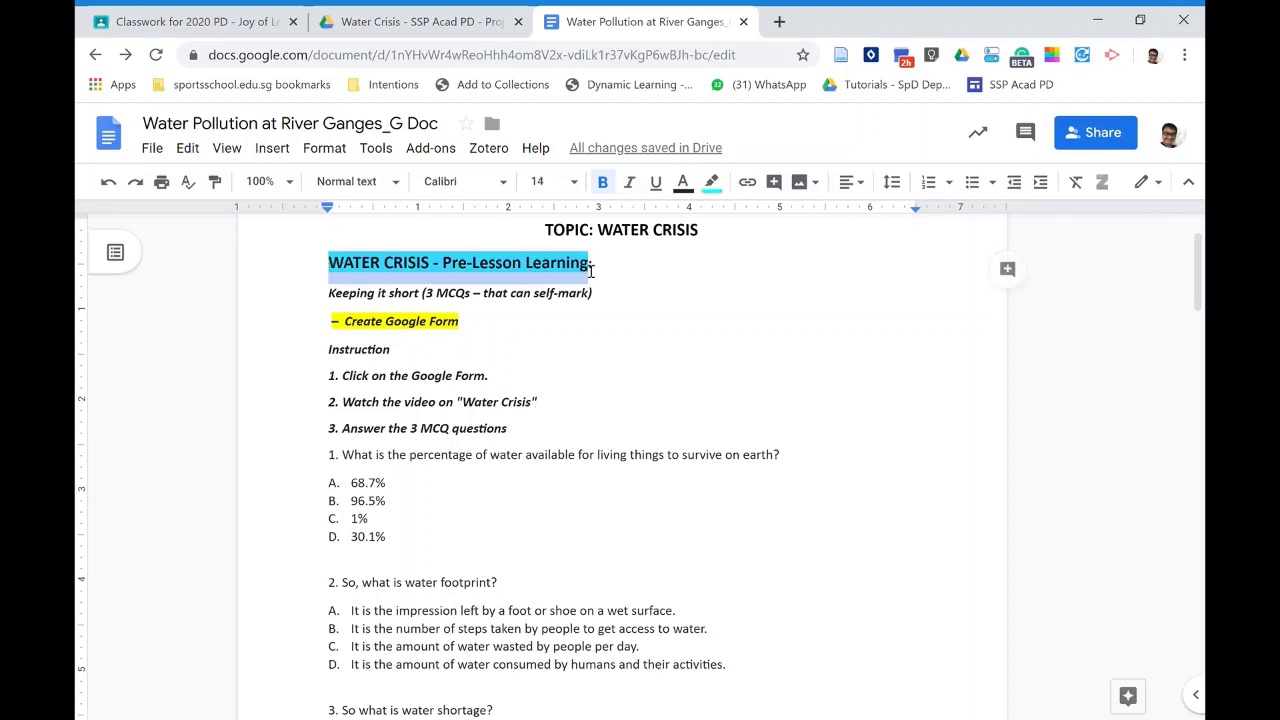
pyautogui.click(195, 21)
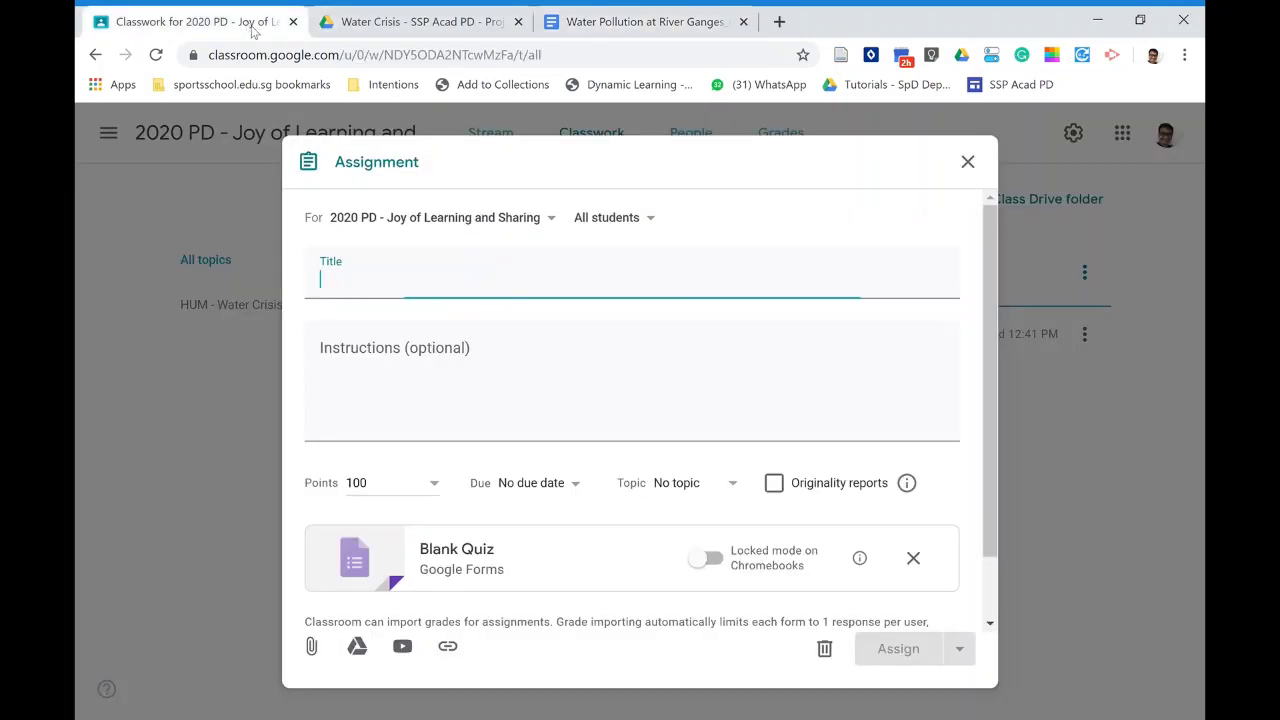
pyautogui.hotkey('ctrl', 'v')
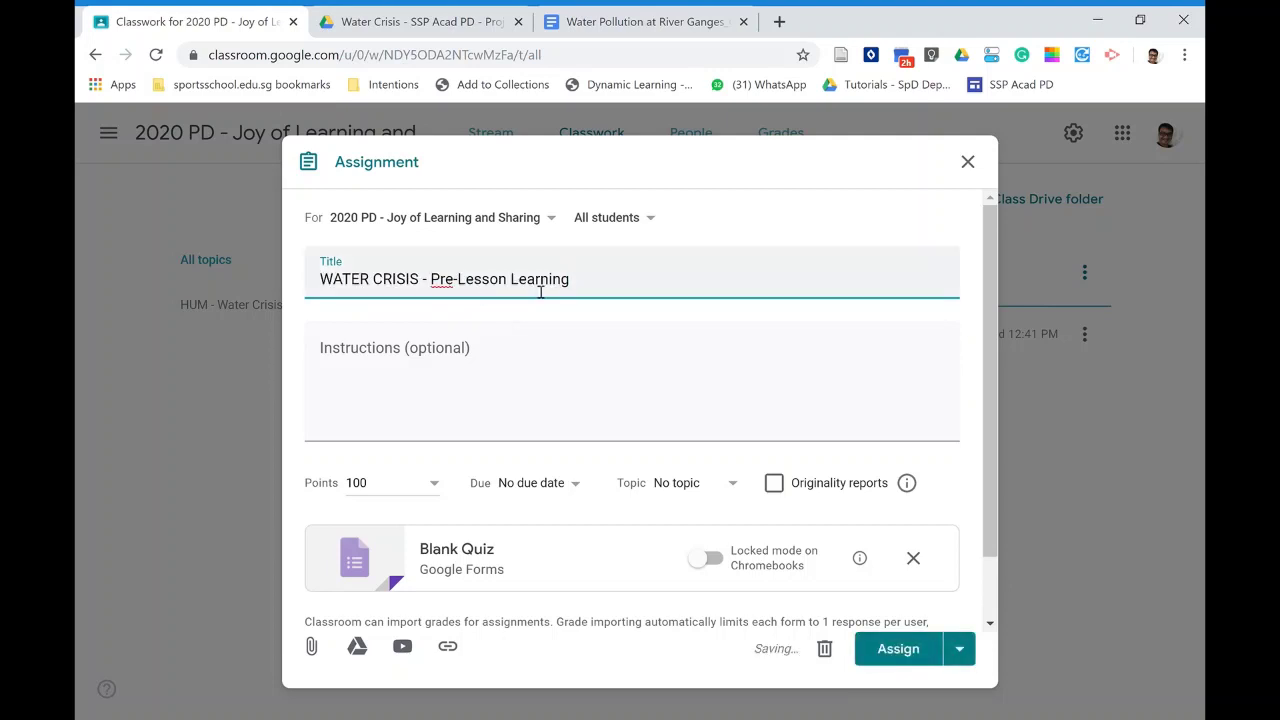
# Step: Paste the doc's three numbered instruction lines into the assignment instructions
pyautogui.click(600, 22)
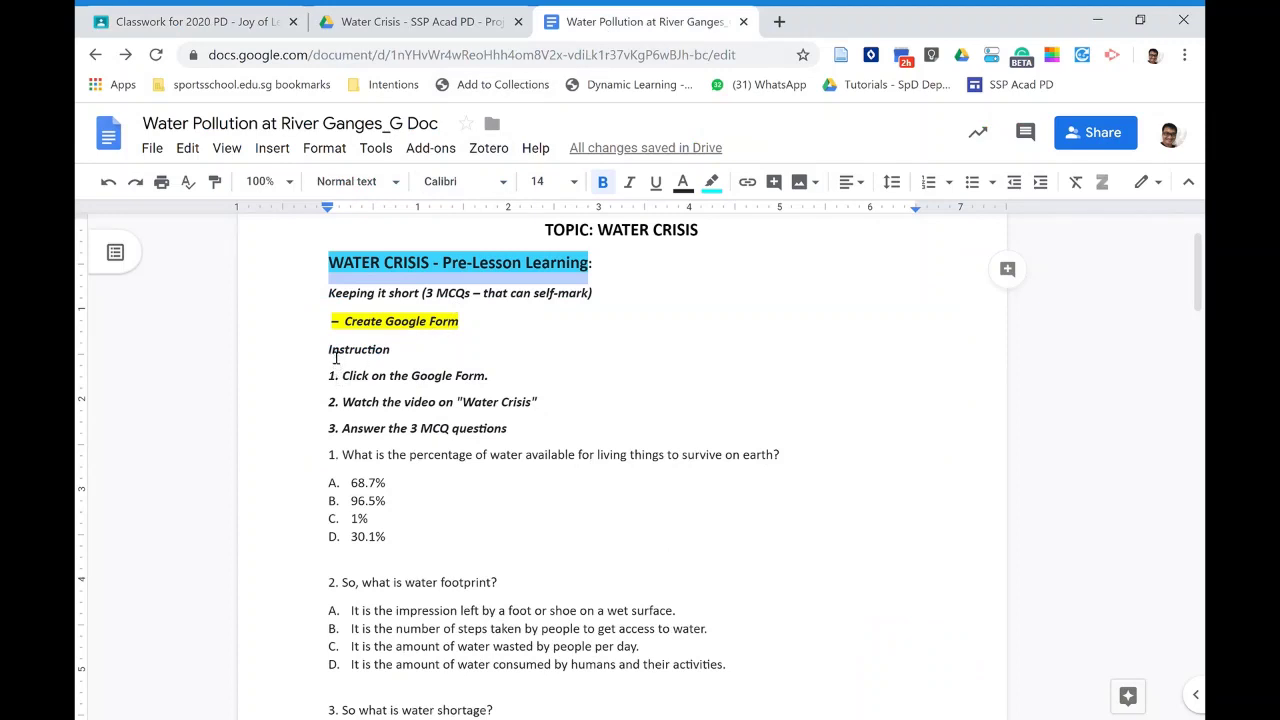
pyautogui.moveTo(331, 376); pyautogui.dragTo(502, 443)
pyautogui.hotkey('ctrl', 'c')
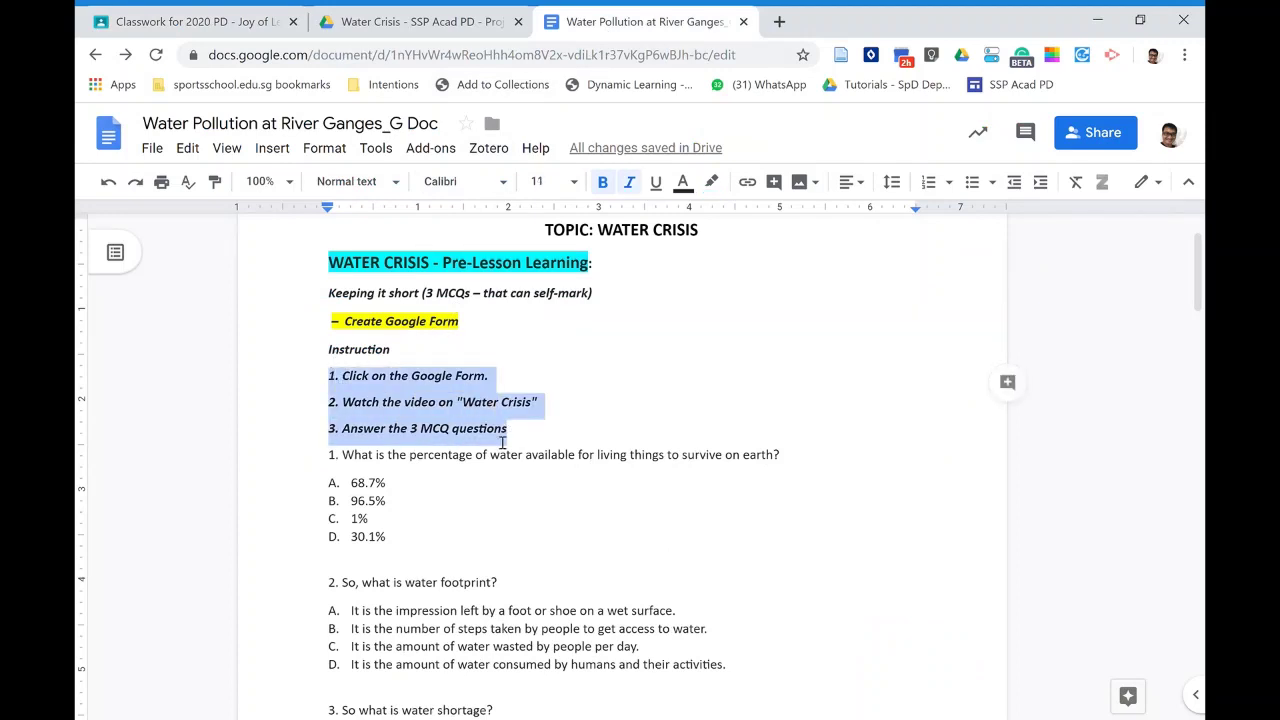
pyautogui.click(275, 22)
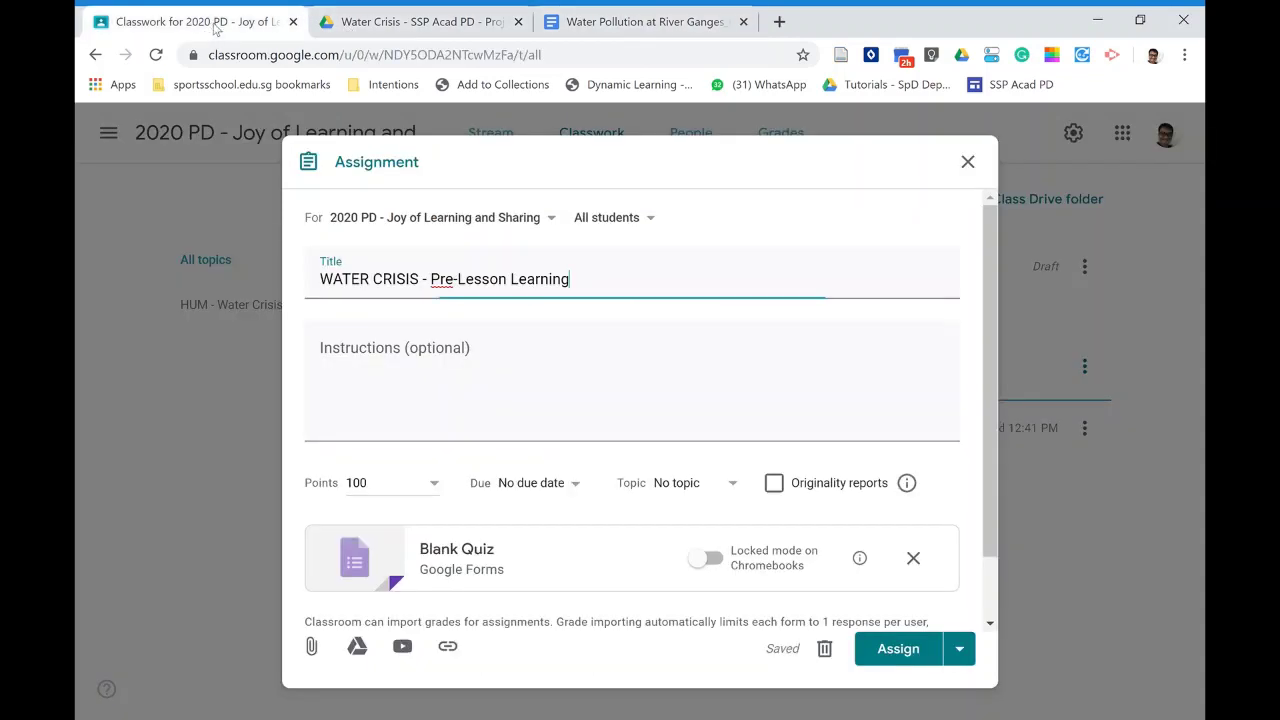
pyautogui.click(362, 360)
pyautogui.hotkey('ctrl', 'v')
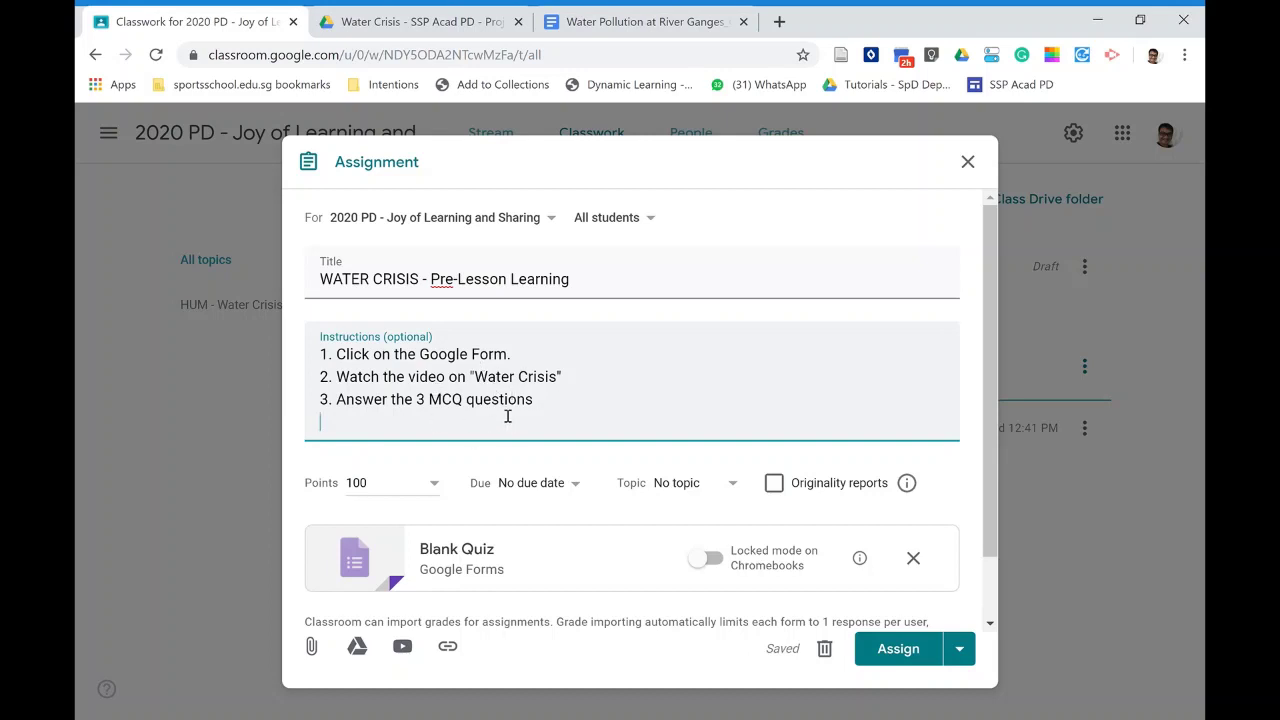
# Step: Change the quiz from 100 to 4 points, choose topic HUM - Water Crisis, and open Google Drive
pyautogui.click(436, 488)
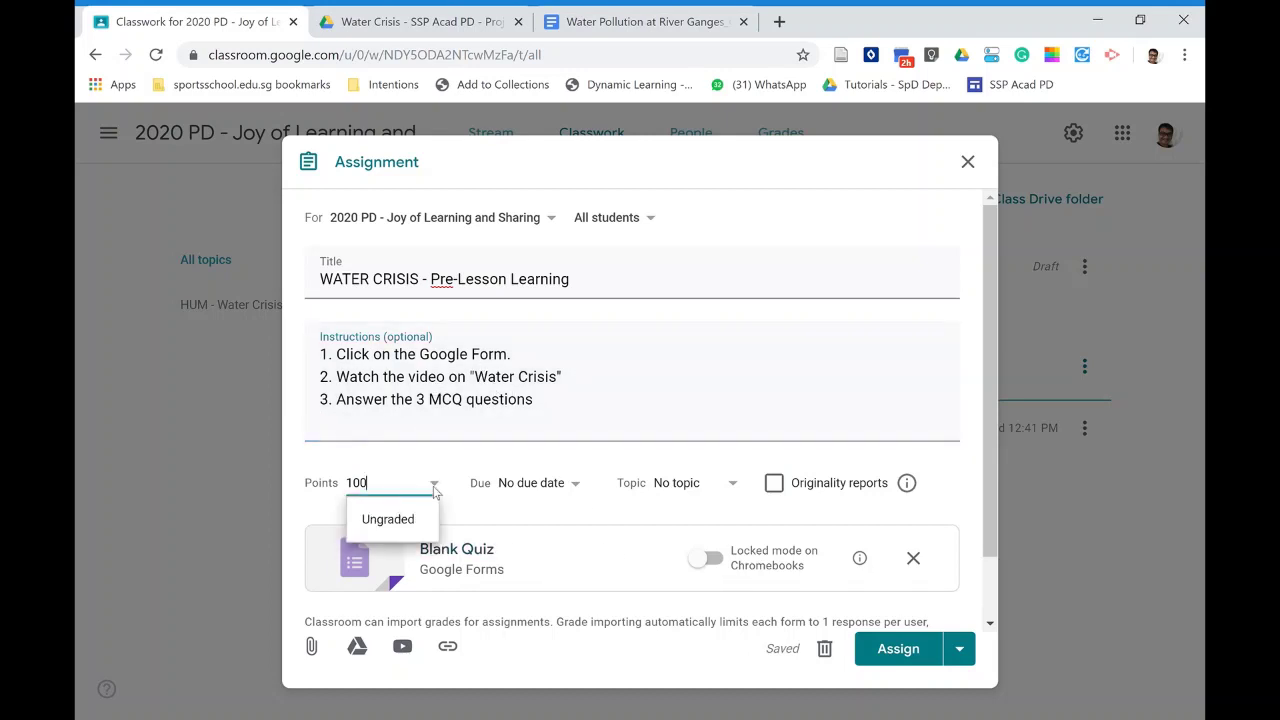
pyautogui.moveTo(385, 488); pyautogui.dragTo(330, 483)
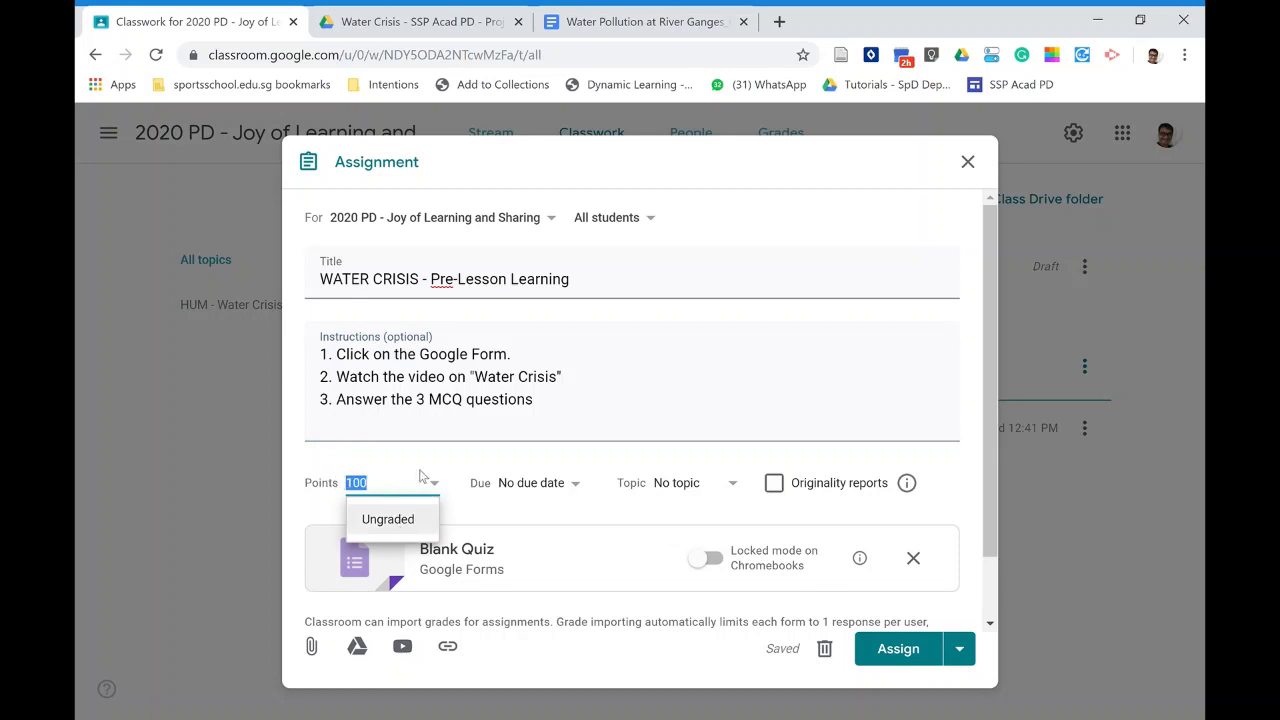
pyautogui.write('4')
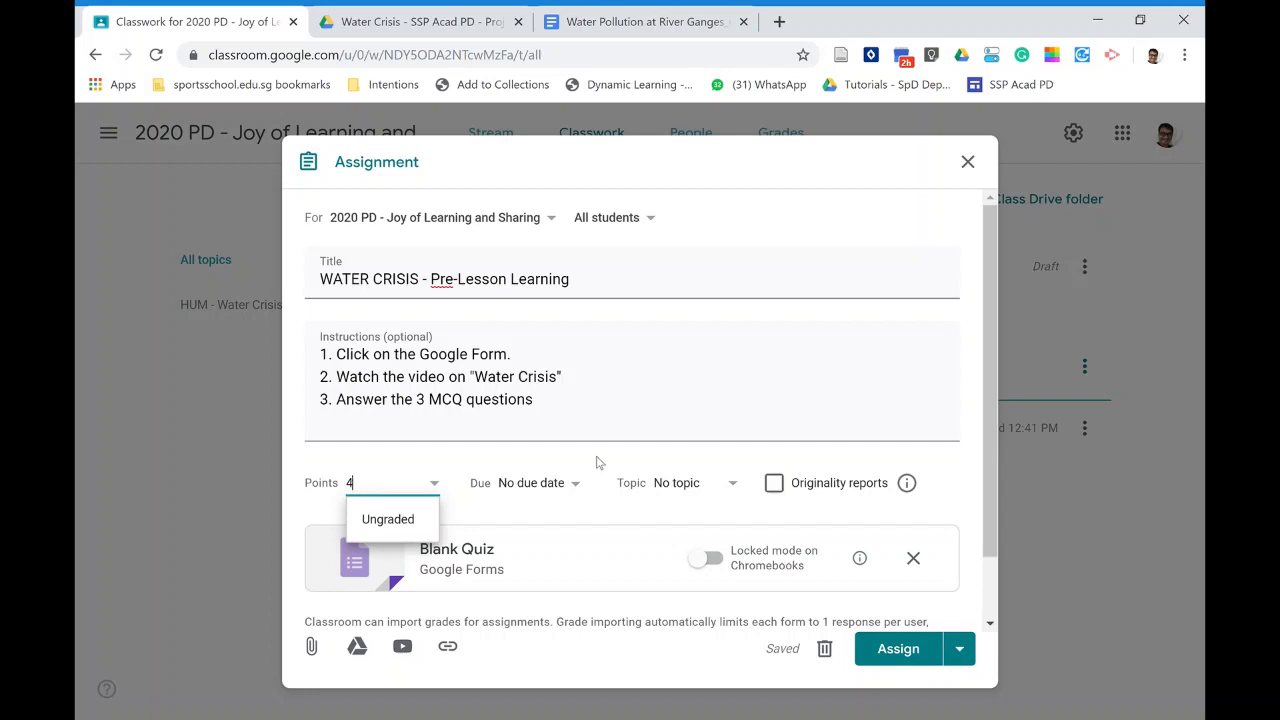
pyautogui.click(738, 486)
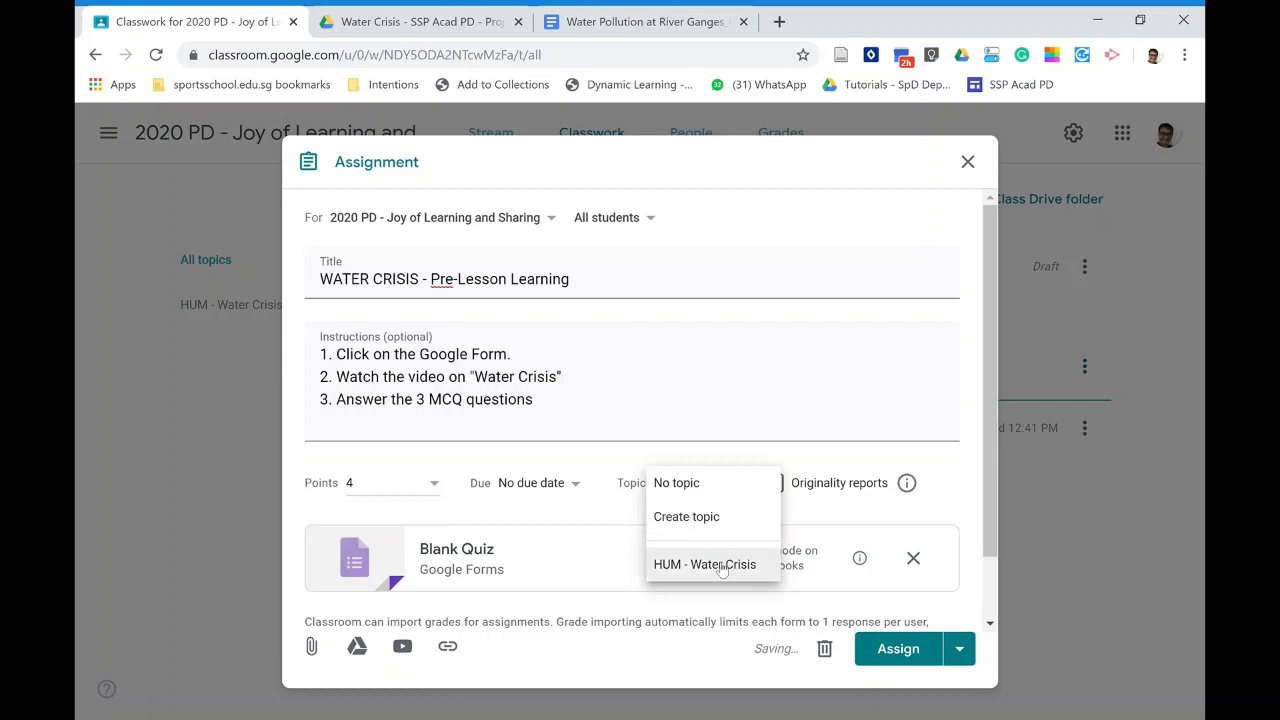
pyautogui.click(722, 566)
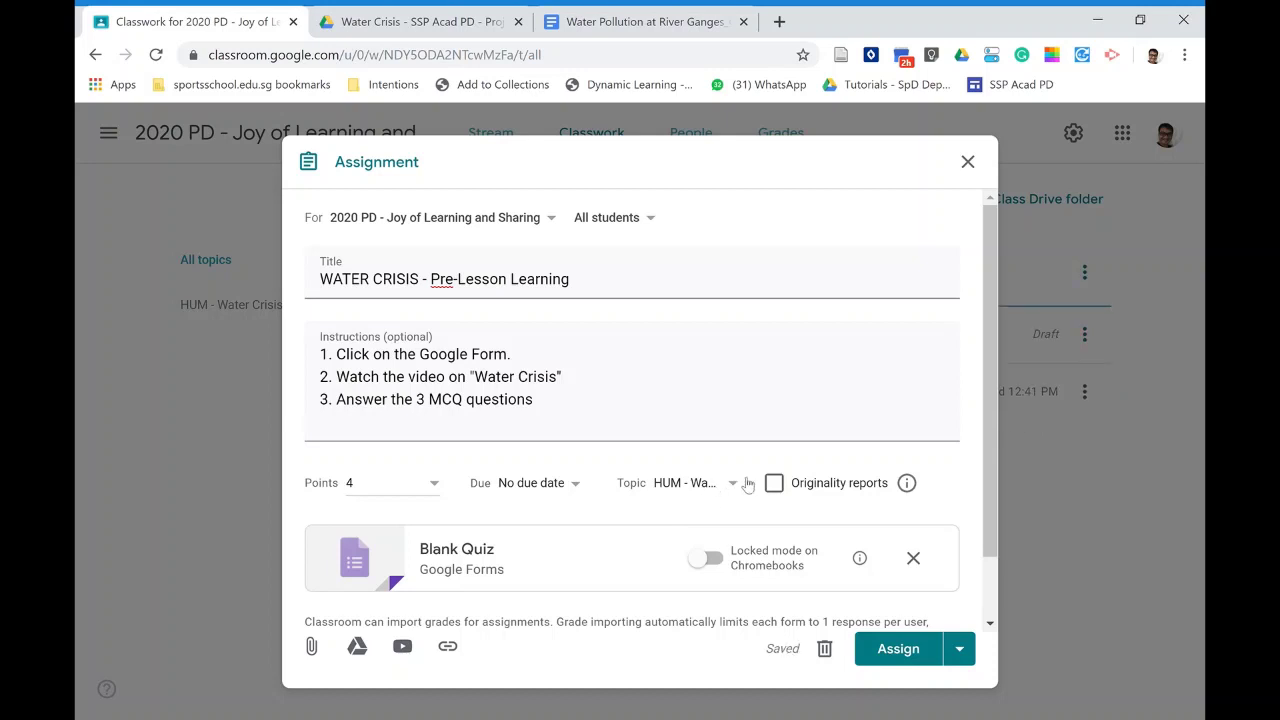
pyautogui.click(359, 647)
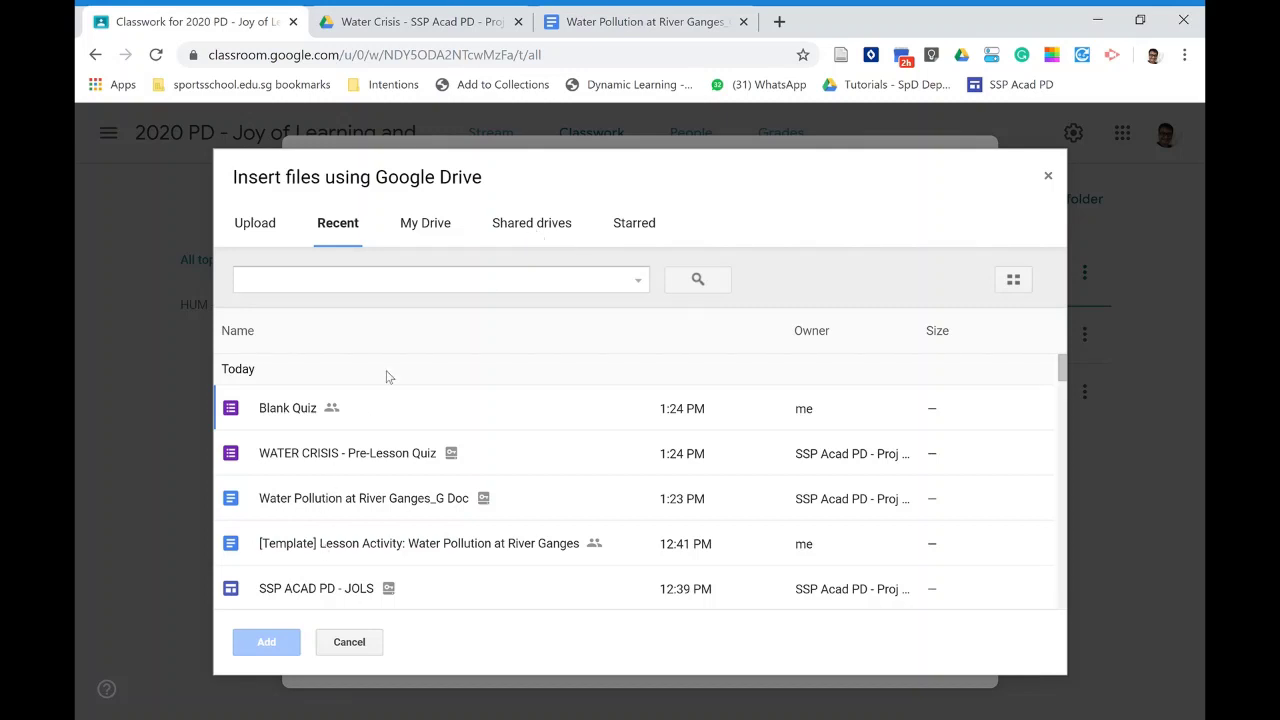
# Step: Attach WATER CRISIS - Pre-Lesson Quiz from Shared drives > SSP Acad PD - Proj JOLS > Mini-Sharing Lesson > HU > Water Crisis
pyautogui.click(521, 237)
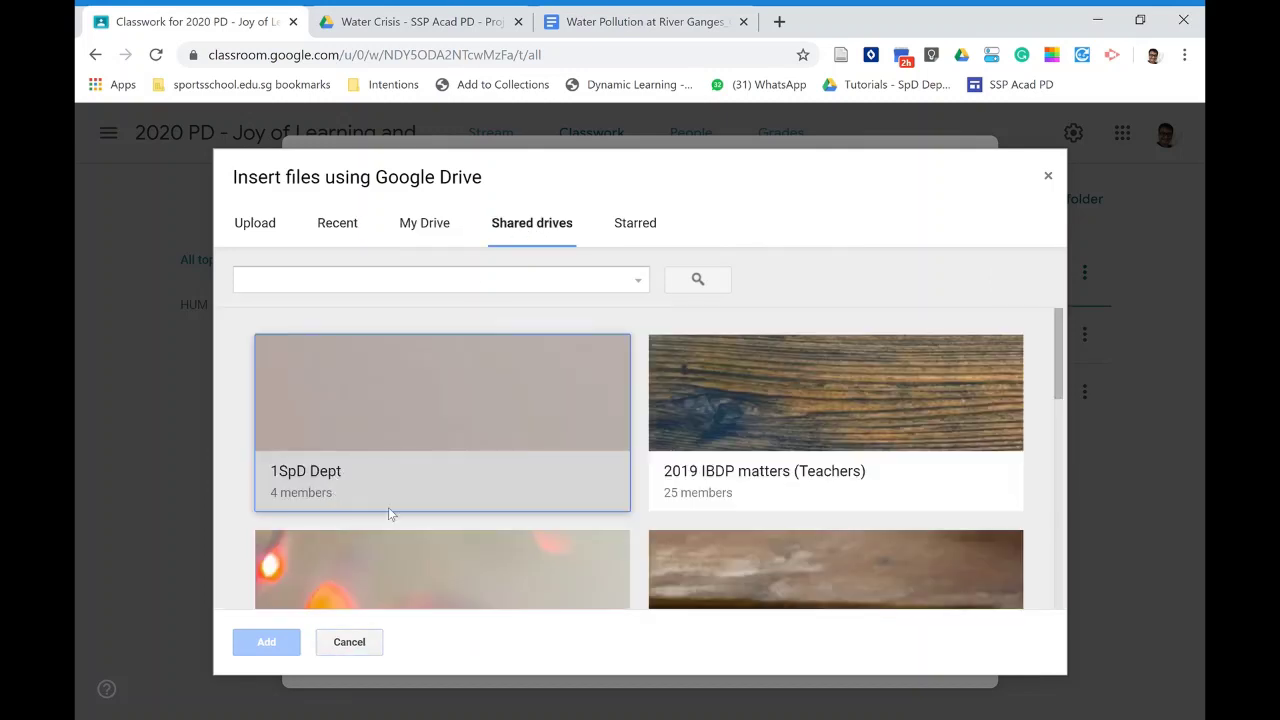
pyautogui.scroll(-3, 438, 482)
pyautogui.scroll(-3, 398, 526)
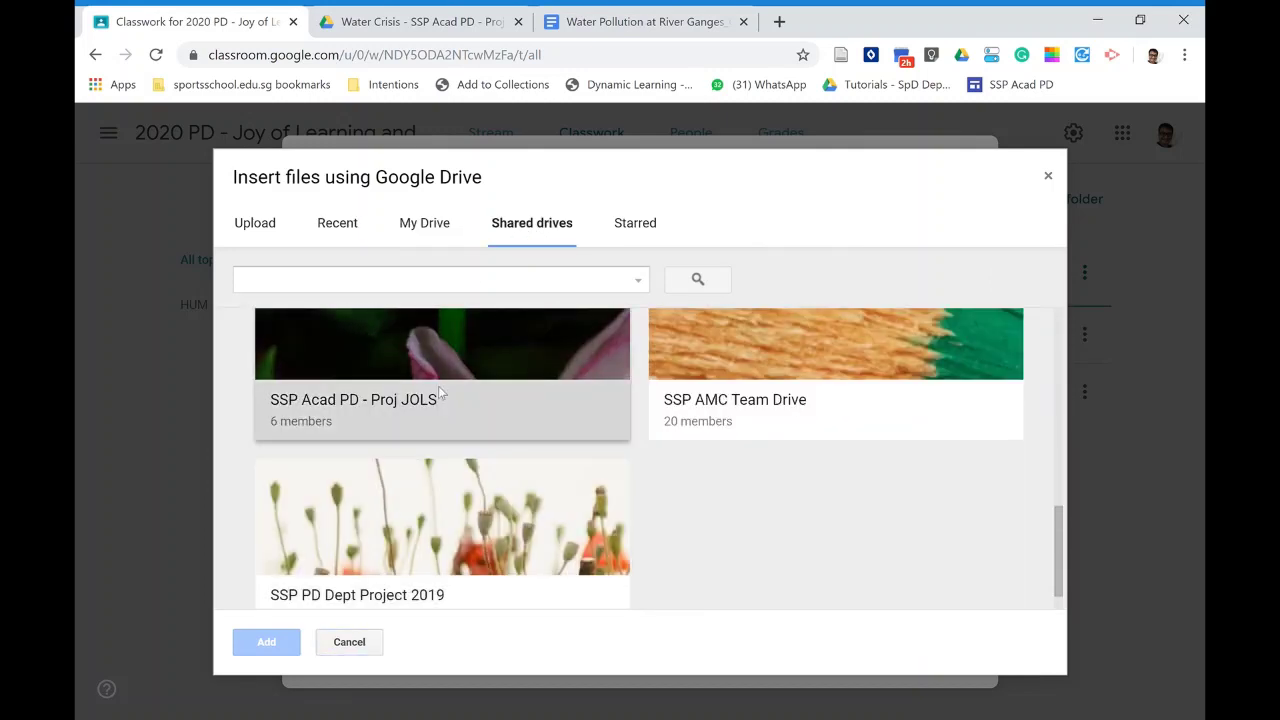
pyautogui.click(445, 376)
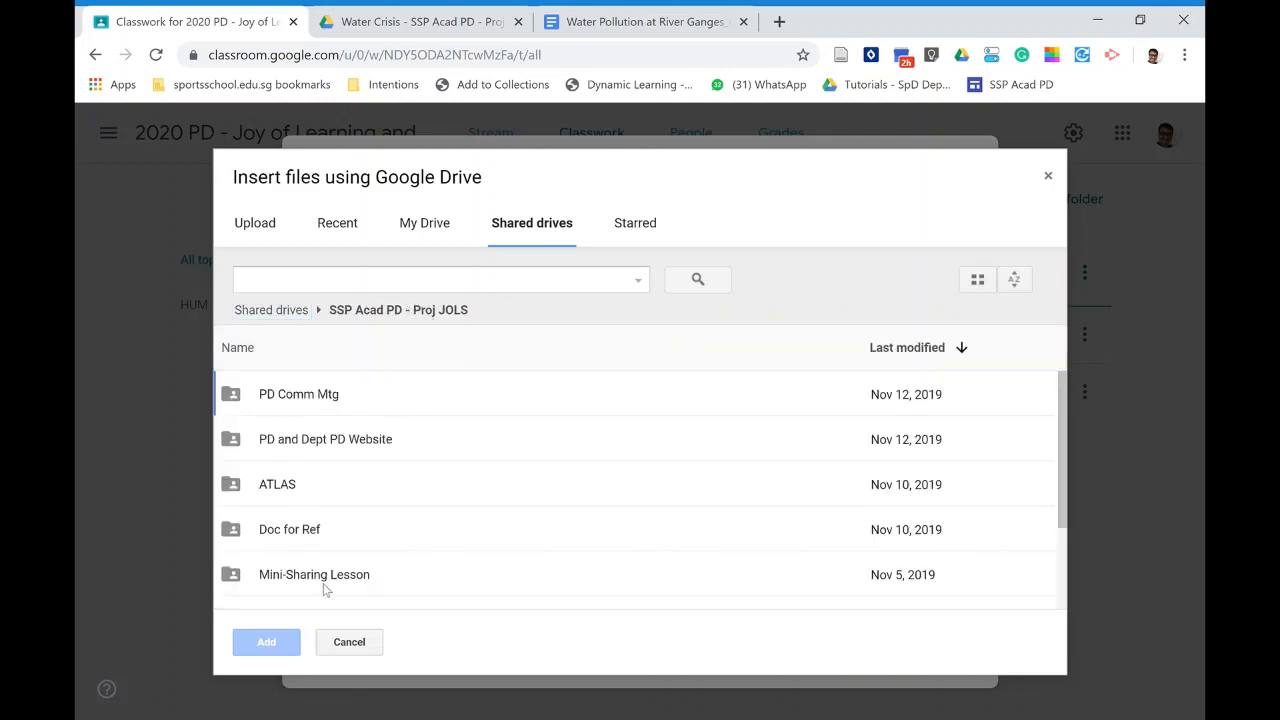
pyautogui.doubleClick(324, 585)
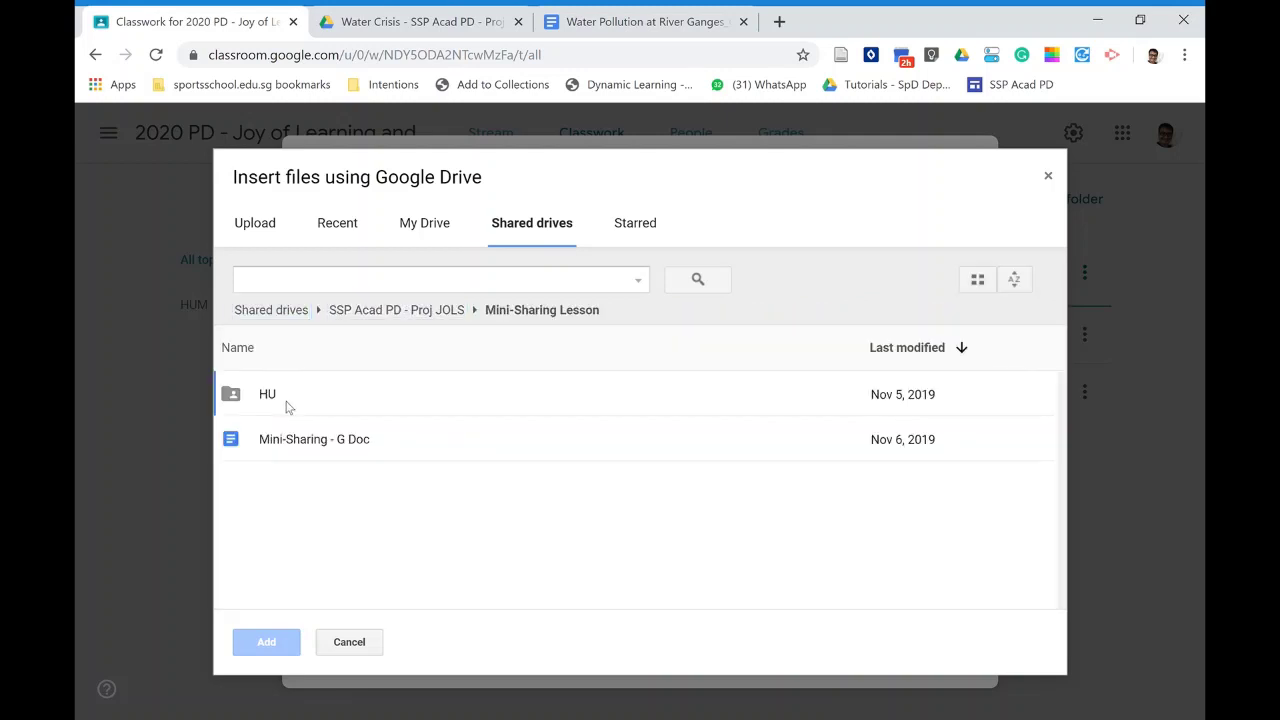
pyautogui.doubleClick(287, 403)
pyautogui.doubleClick(311, 401)
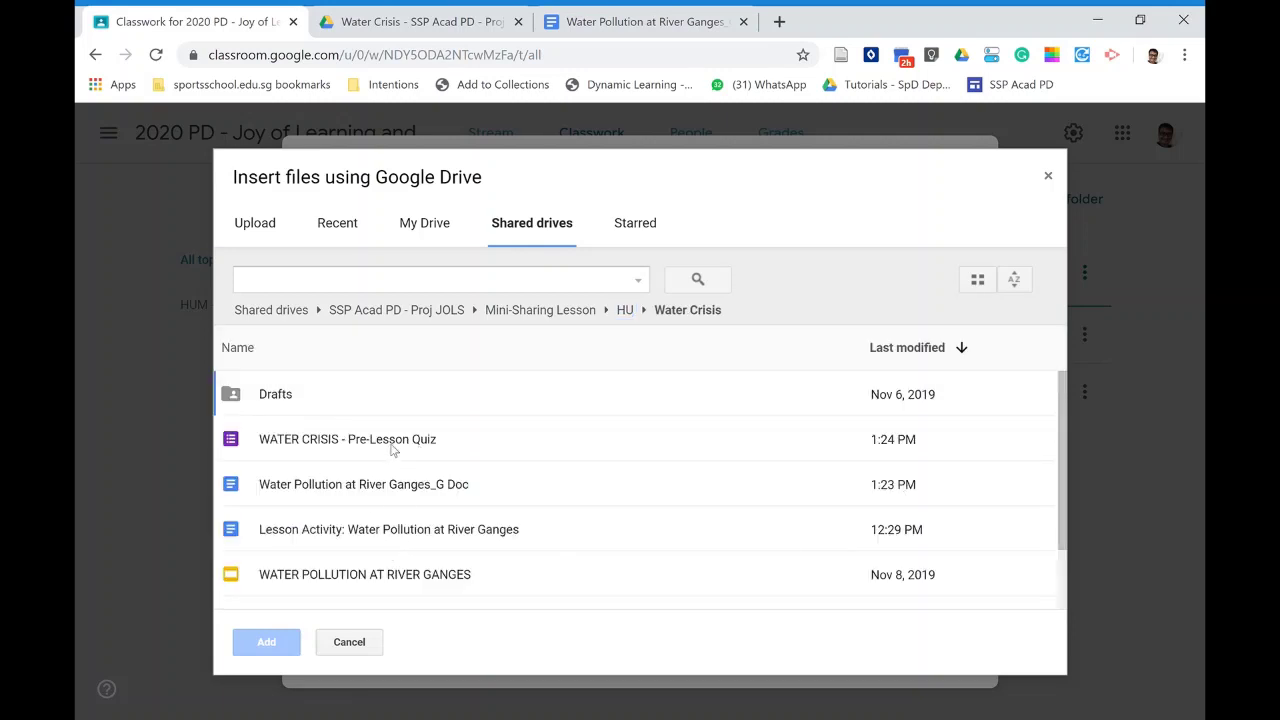
pyautogui.doubleClick(391, 442)
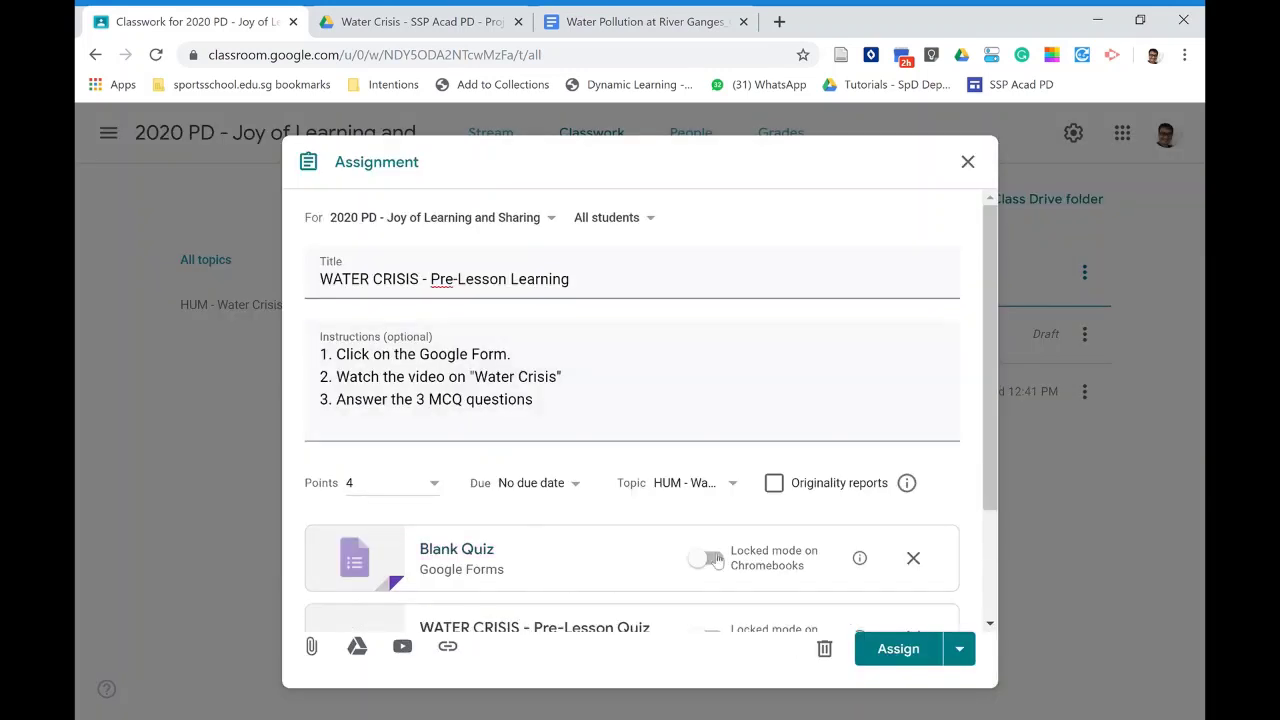
# Step: Remove the Blank Quiz attachment, leave grade importing on, and assign the quiz
pyautogui.scroll(-2, 800, 500)
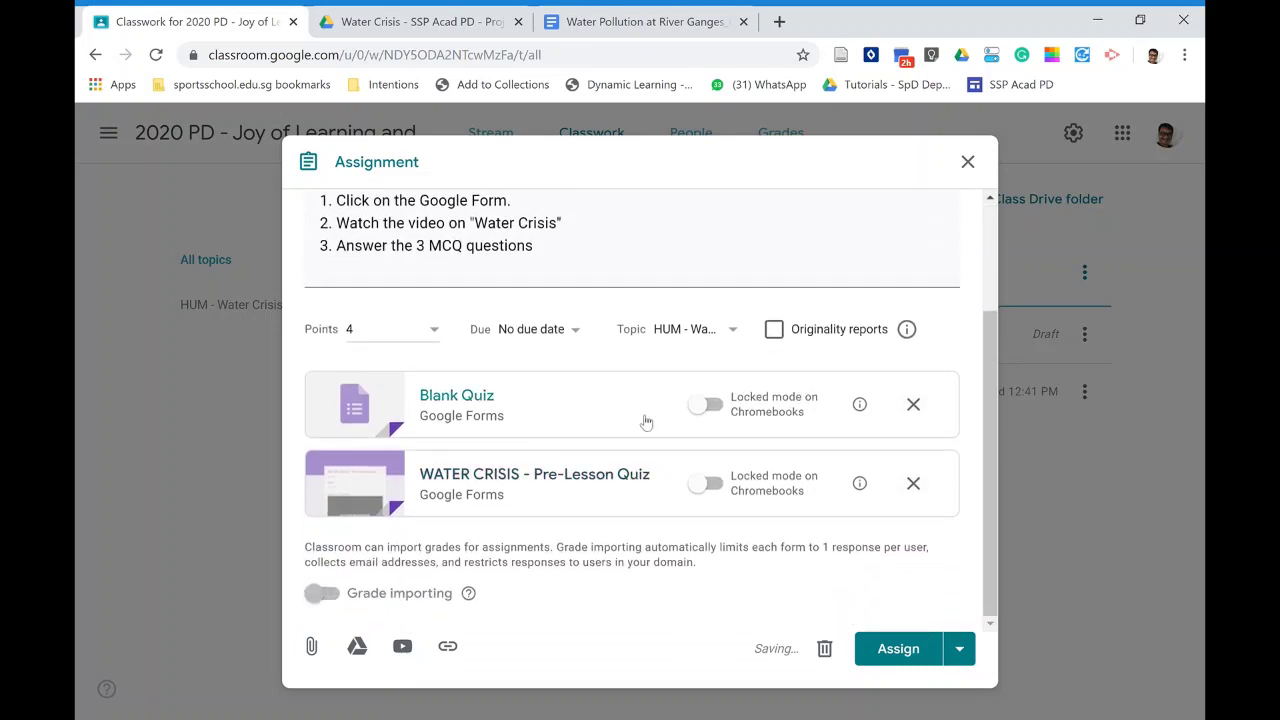
pyautogui.click(913, 405)
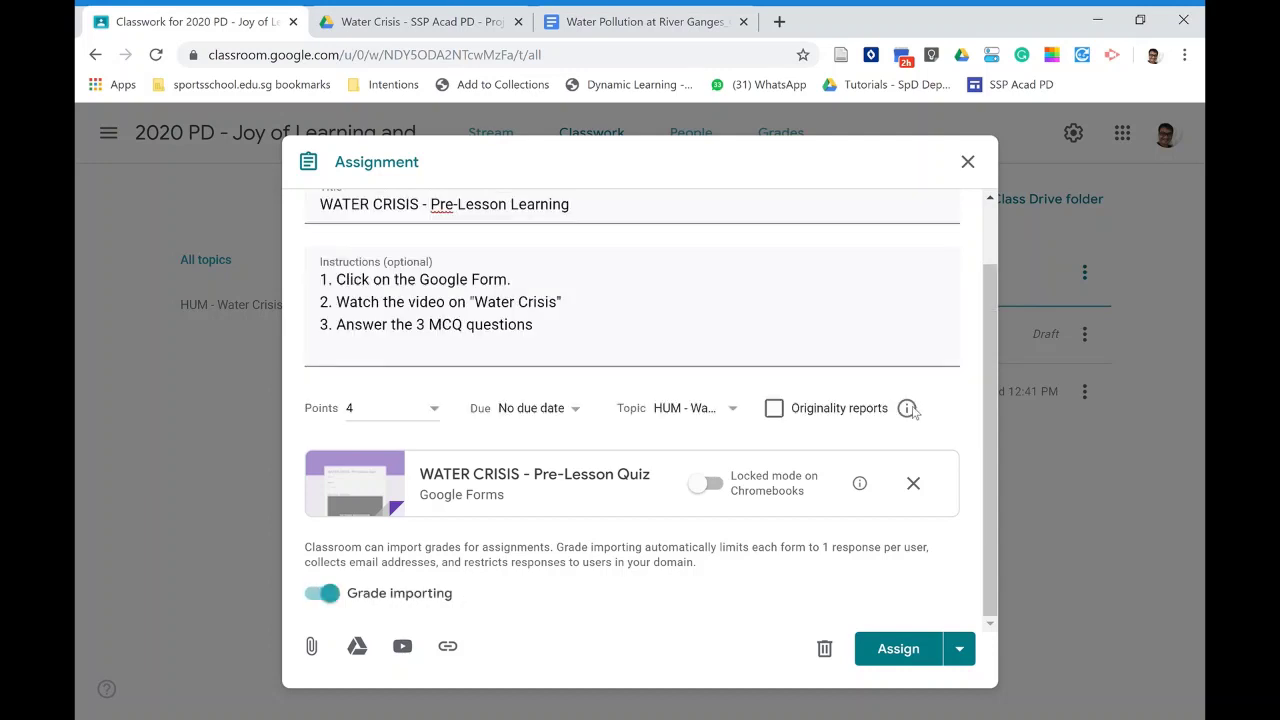
pyautogui.click(321, 596)
pyautogui.click(325, 595)
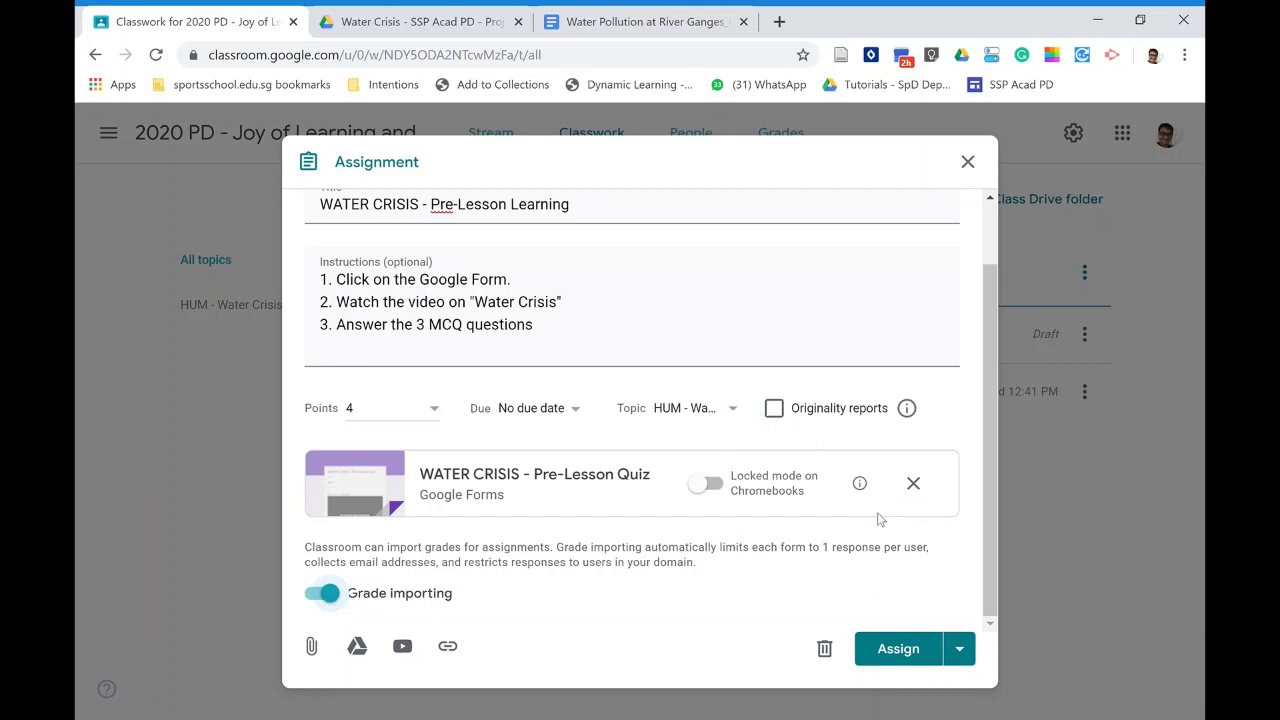
pyautogui.click(912, 652)
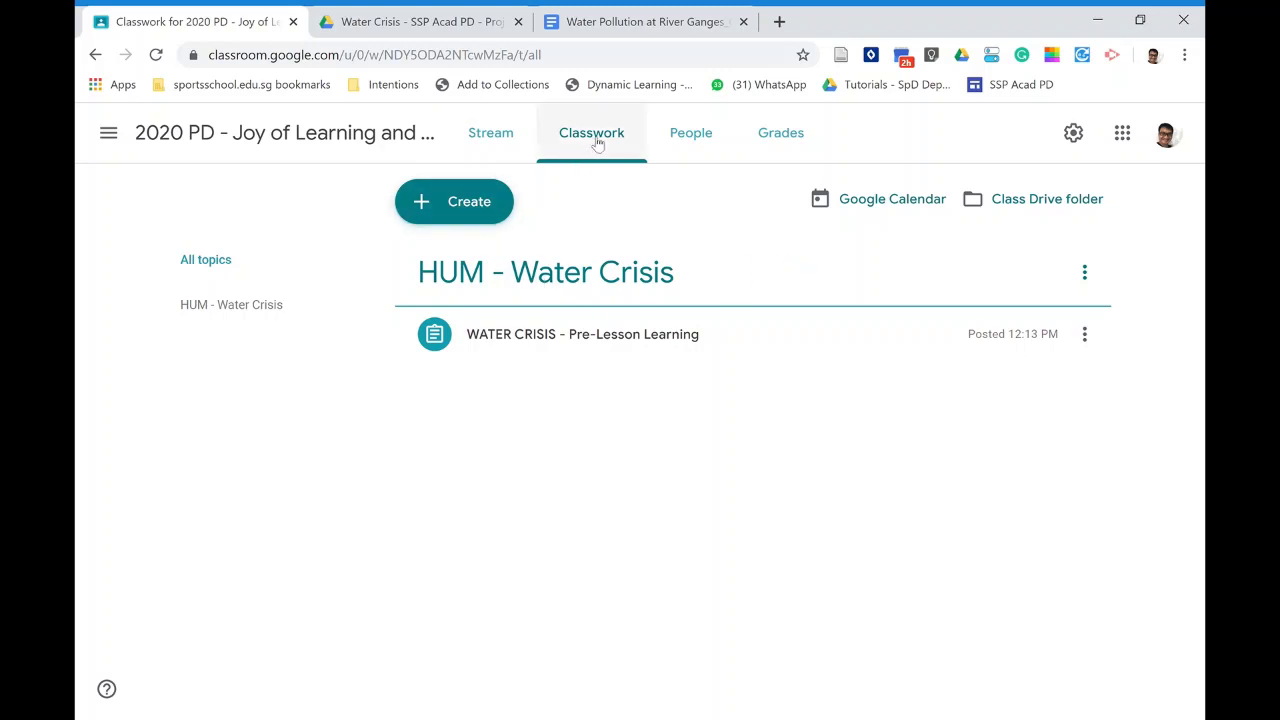
# Step: Choose Assignment from the Create menu to begin a new assignment
pyautogui.click(469, 202)
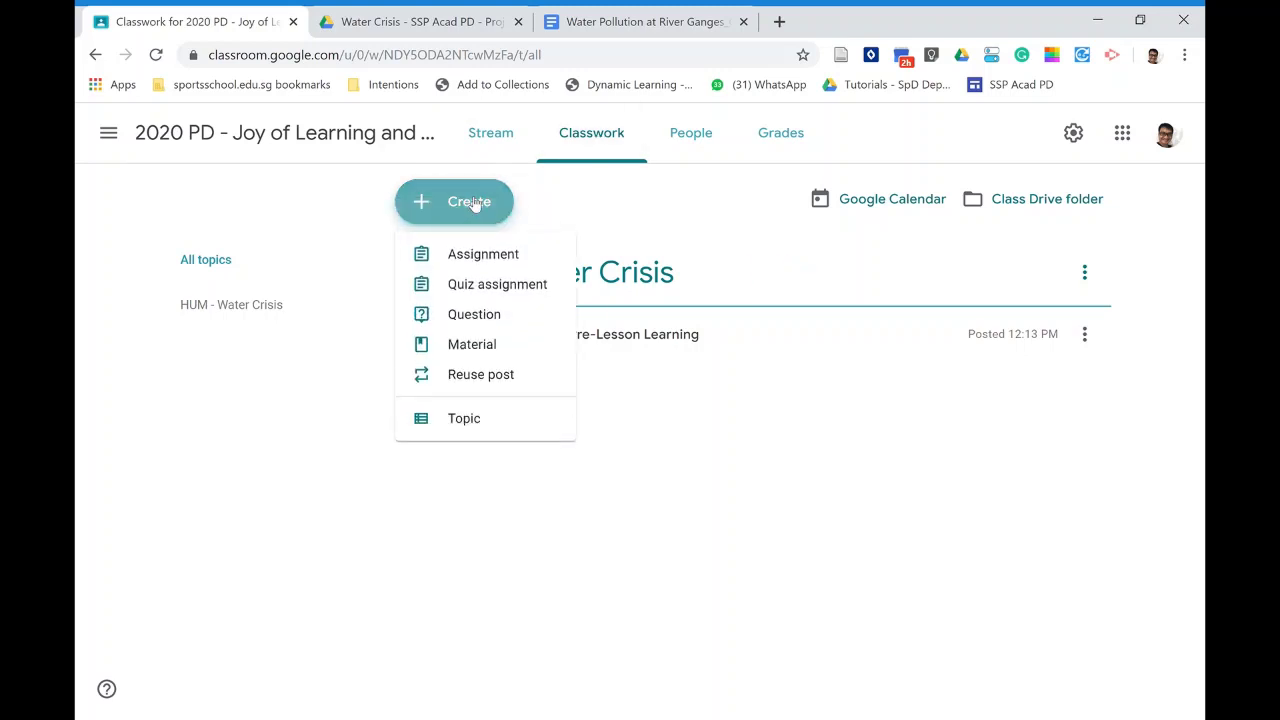
pyautogui.click(481, 255)
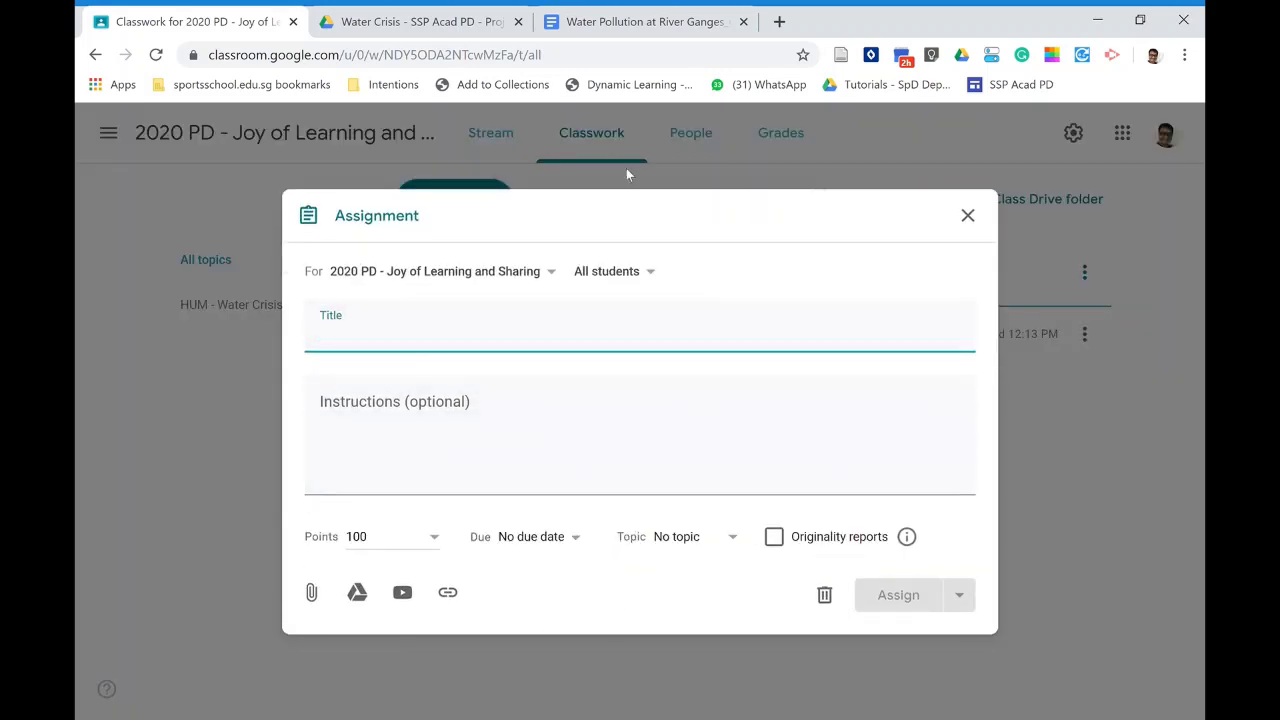
# Step: Paste the doc heading 'Water Crisis: During Lesson Activity' as the new assignment's title
pyautogui.click(603, 27)
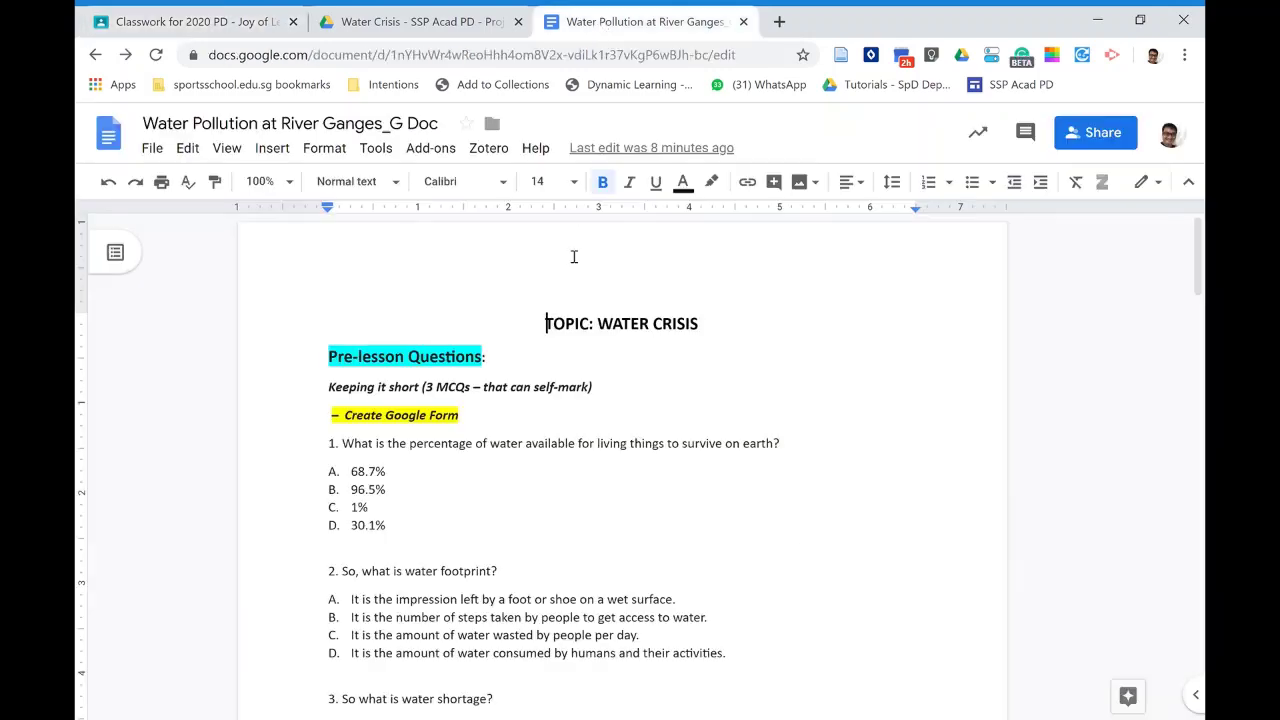
pyautogui.scroll(-5, 380, 425)
pyautogui.scroll(-5, 320, 430)
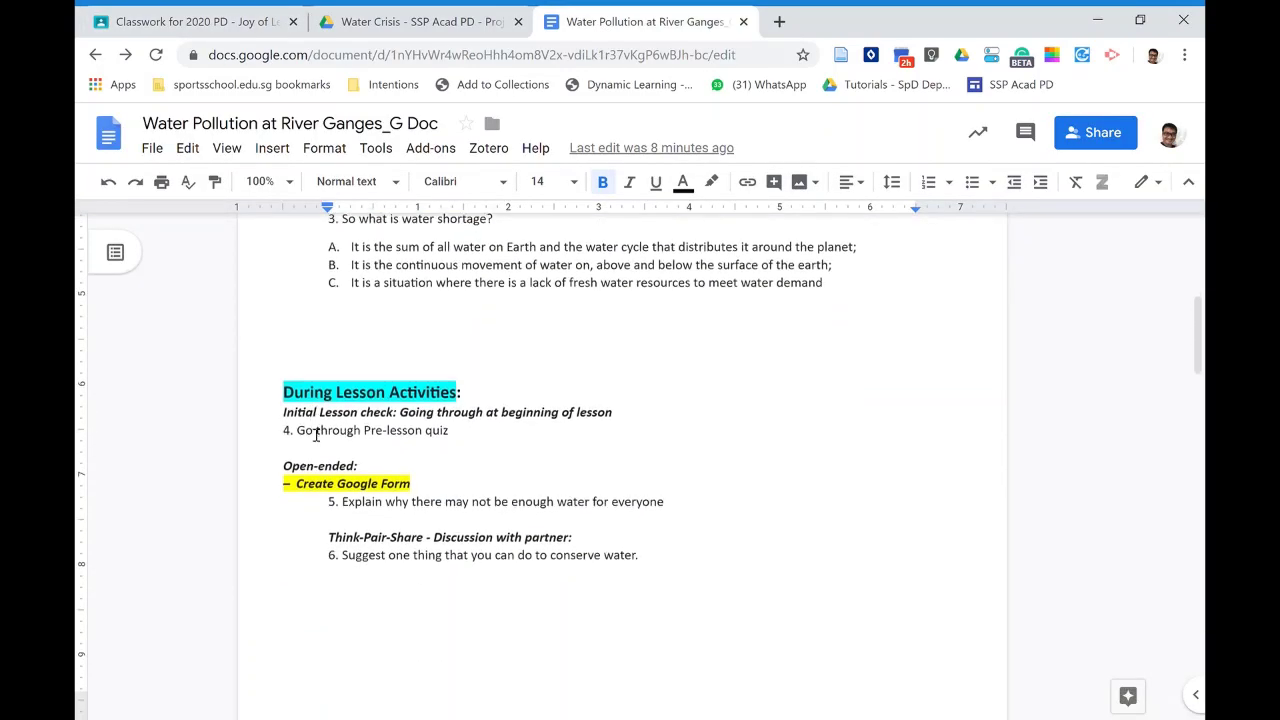
pyautogui.moveTo(330, 333); pyautogui.dragTo(589, 335)
pyautogui.hotkey('ctrl', 'c')
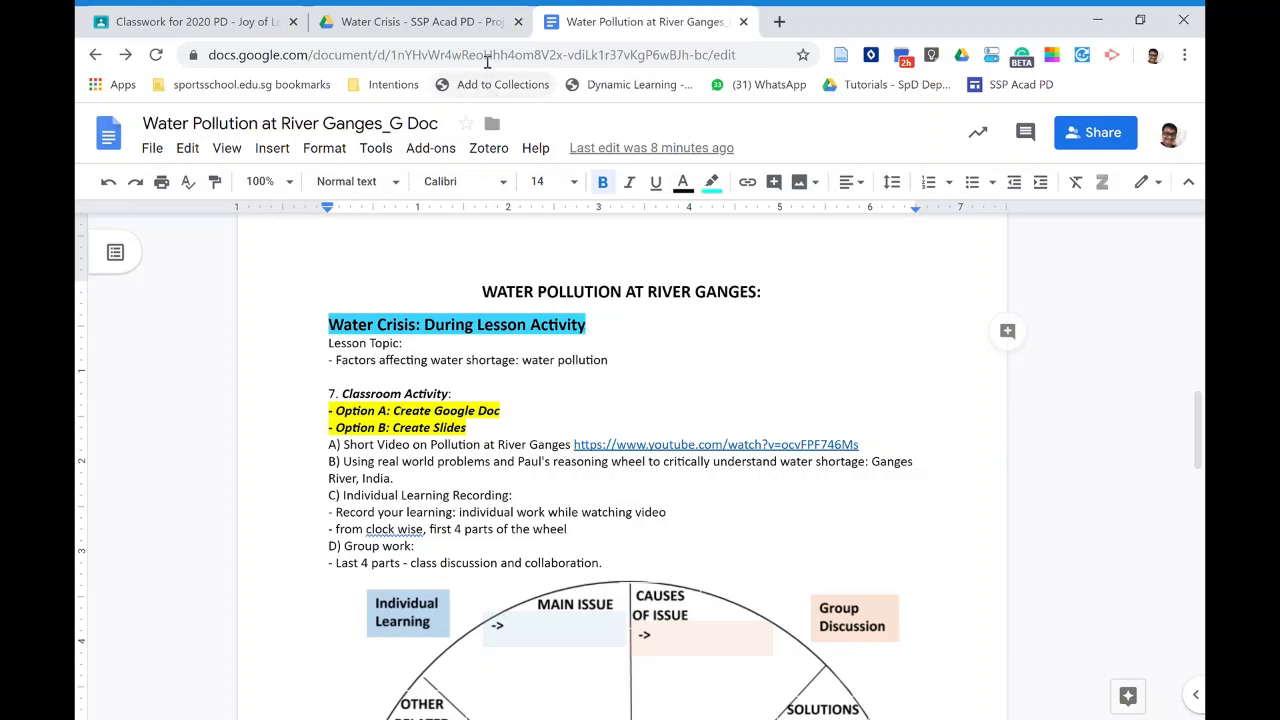
pyautogui.click(236, 28)
pyautogui.hotkey('ctrl', 'v')
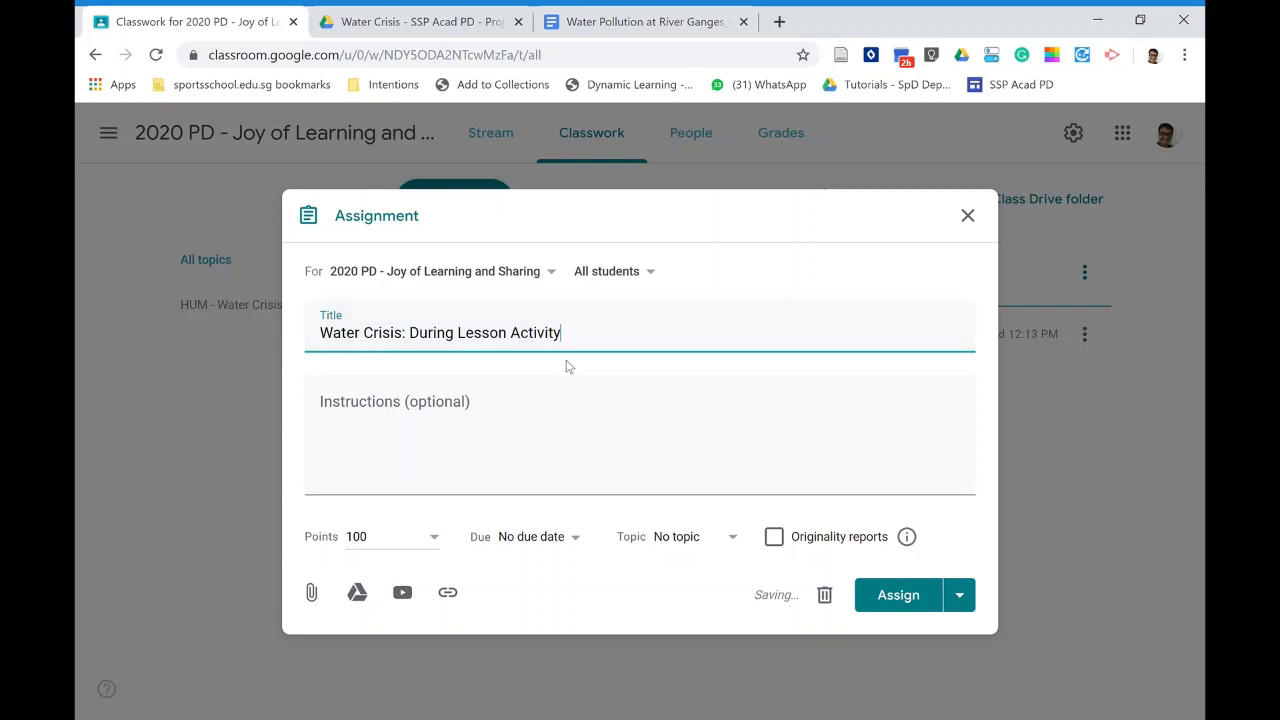
# Step: Make the assignment Ungraded under HUM - Water Crisis and open the Google Drive picker
pyautogui.click(436, 541)
pyautogui.click(410, 571)
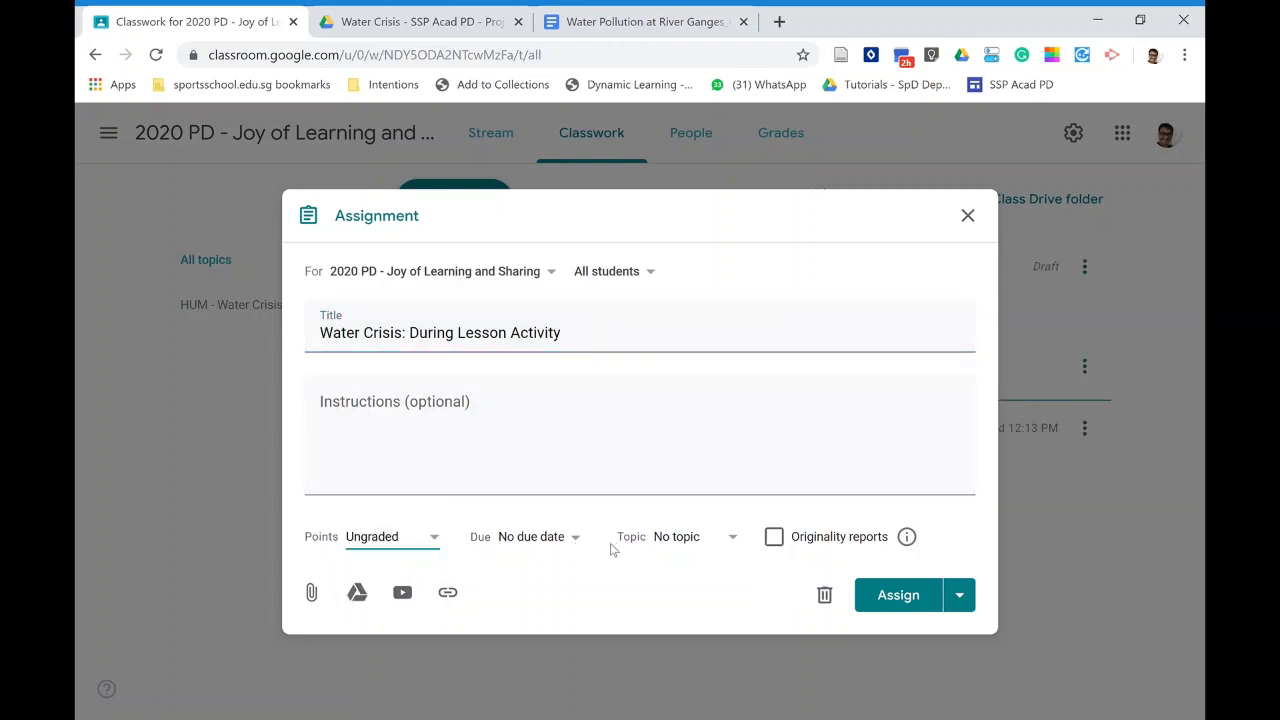
pyautogui.click(738, 539)
pyautogui.click(702, 616)
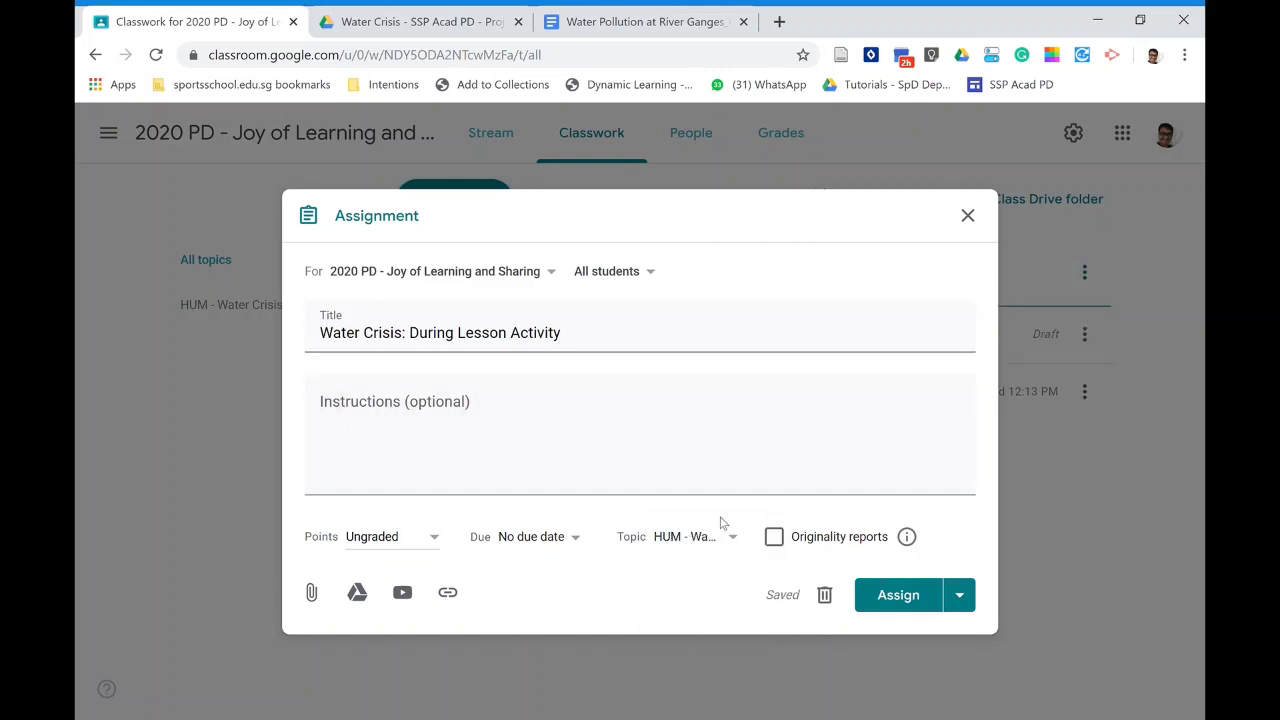
pyautogui.click(357, 593)
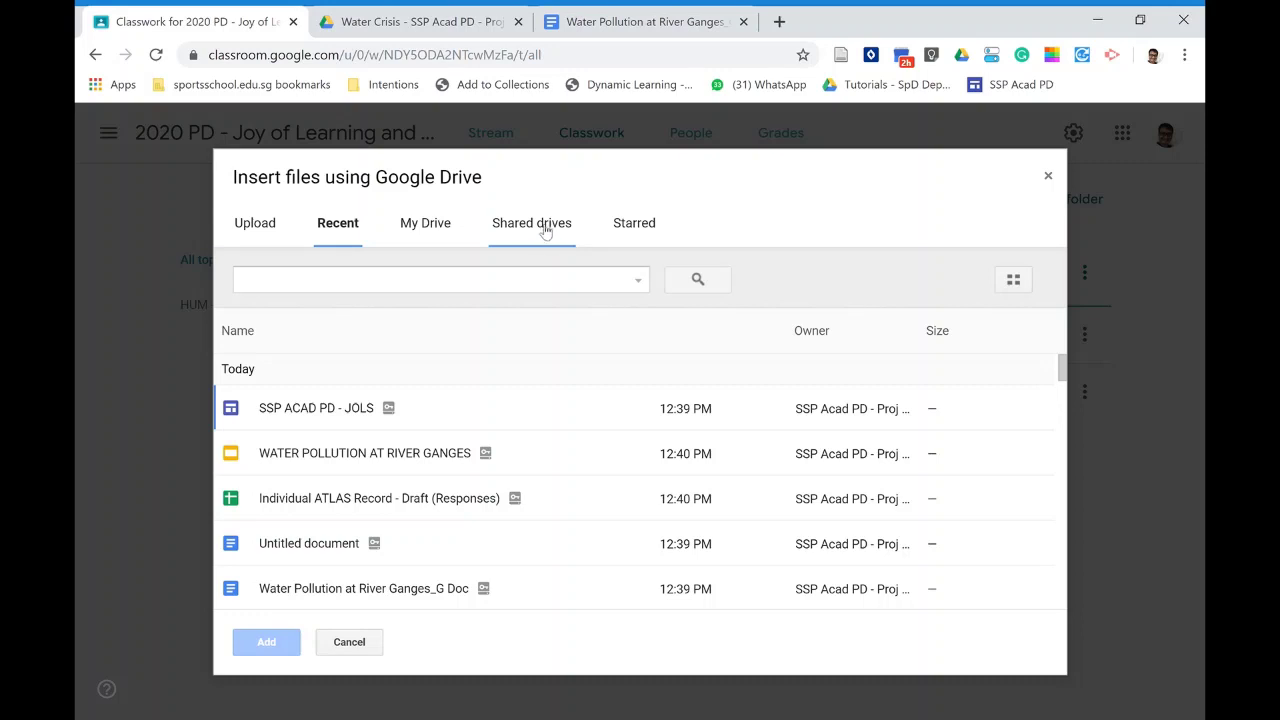
# Step: Attach 'Lesson Activity: Water Pollution at River Ganges' from the shared drive's HU > Water Crisis folder
pyautogui.click(545, 228)
pyautogui.scroll(-5, 426, 405)
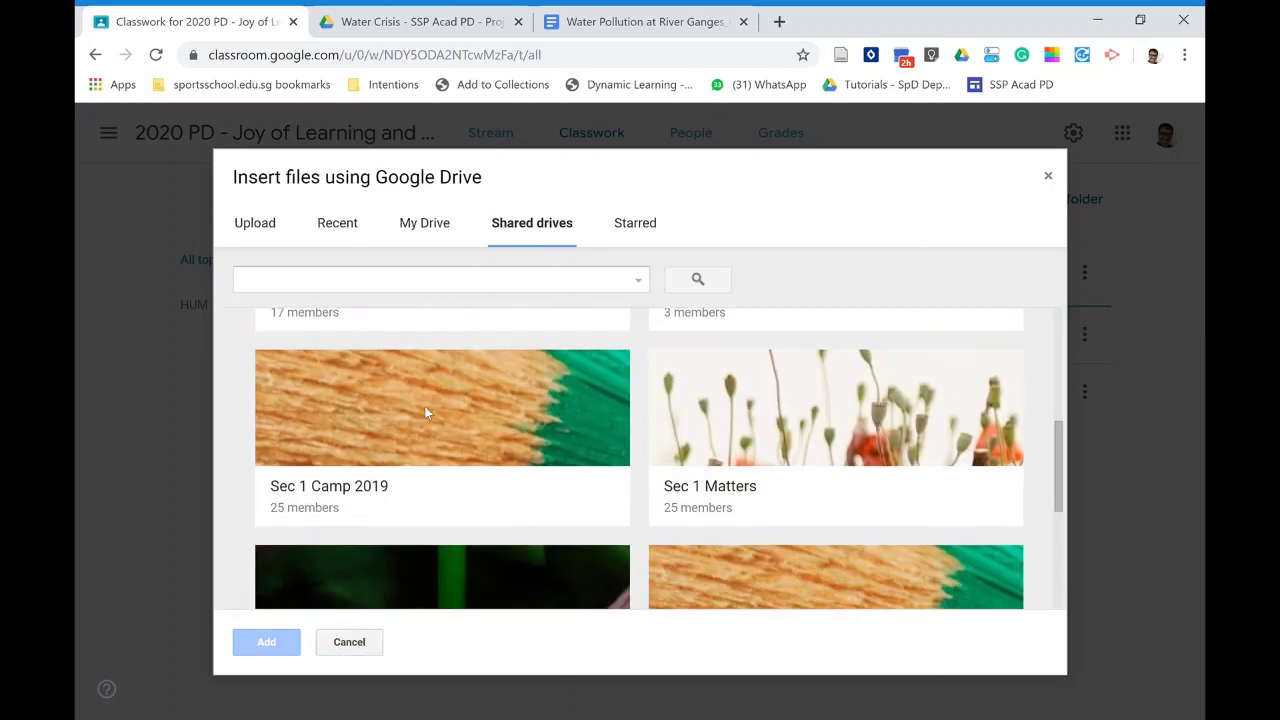
pyautogui.scroll(-3, 425, 405)
pyautogui.scroll(1, 453, 361)
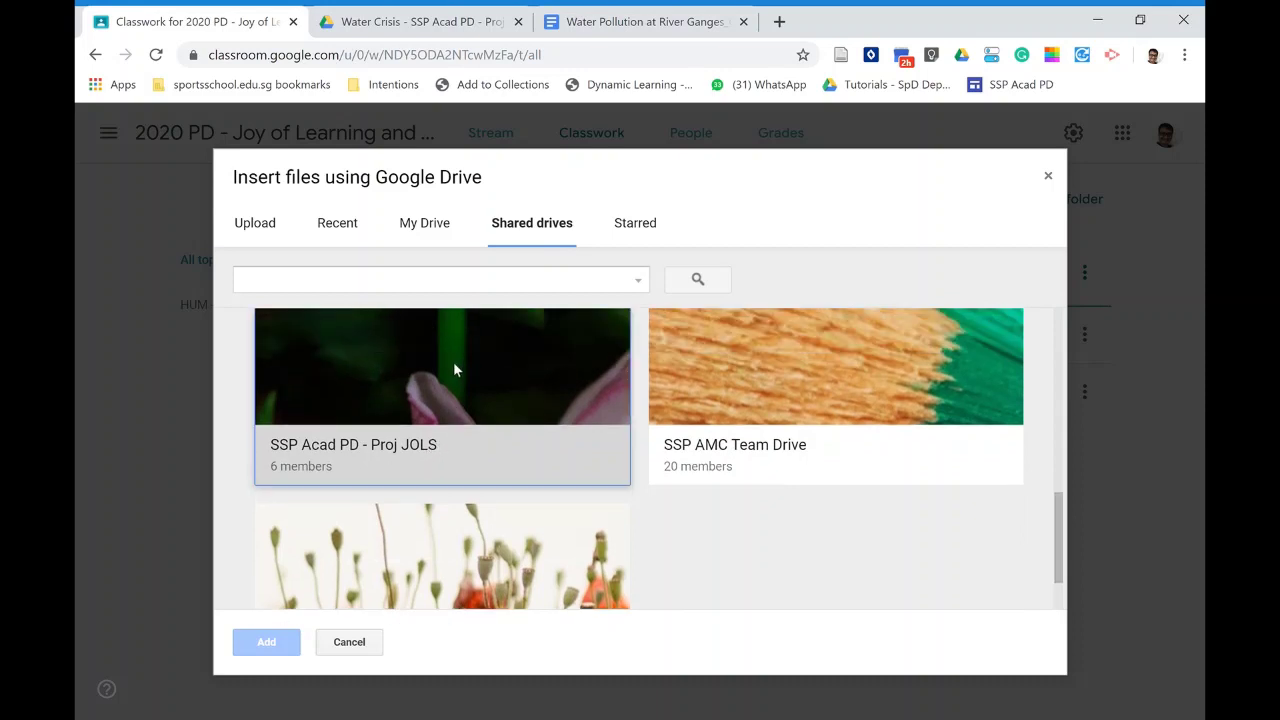
pyautogui.click(453, 366)
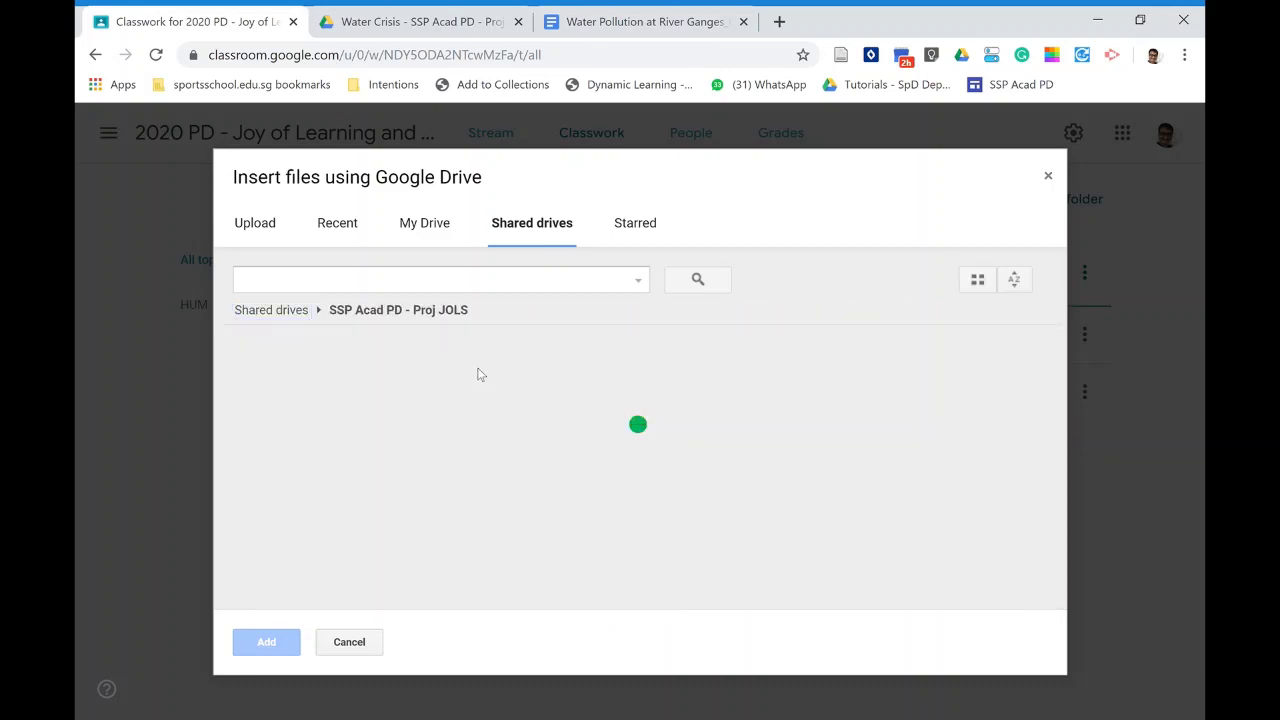
pyautogui.doubleClick(305, 575)
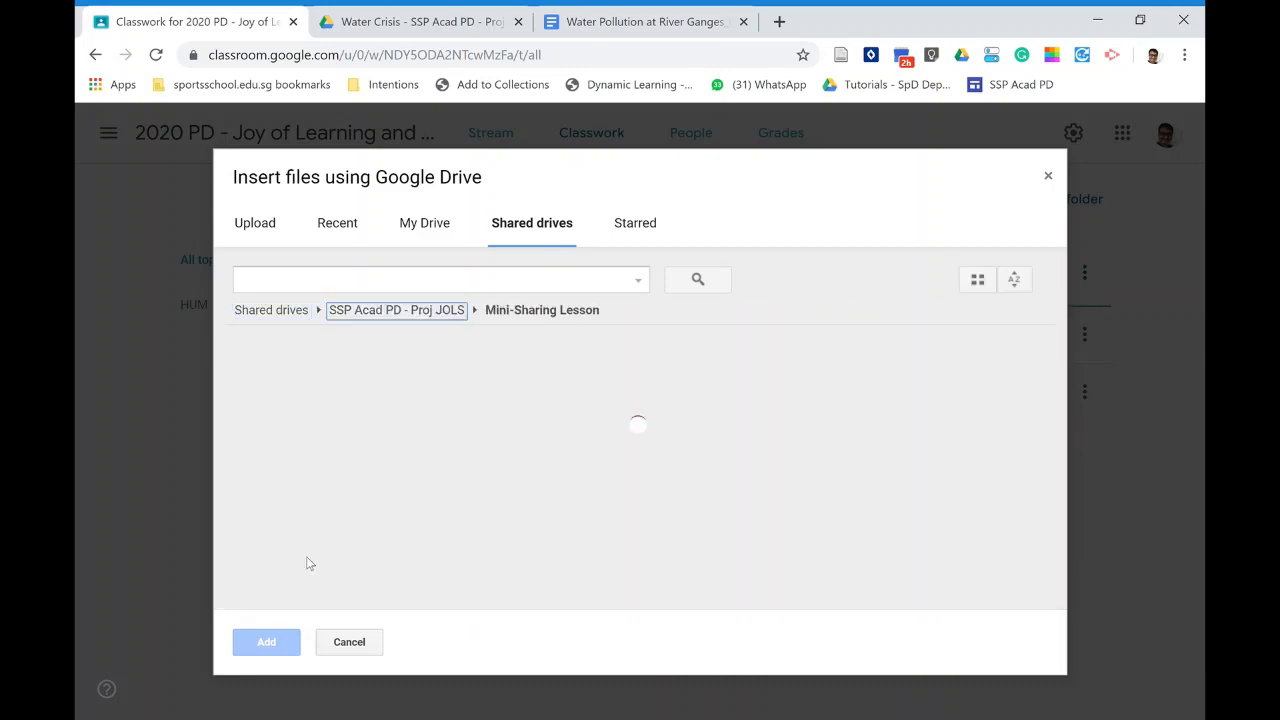
pyautogui.doubleClick(272, 396)
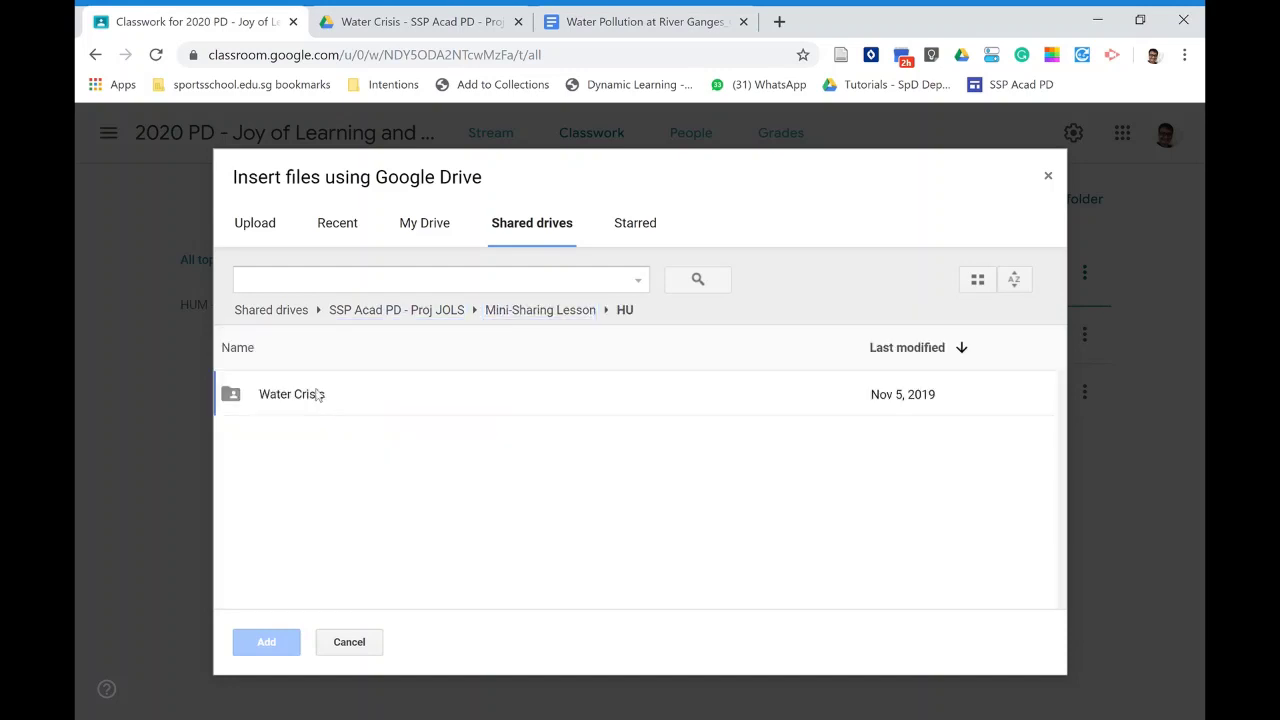
pyautogui.doubleClick(310, 395)
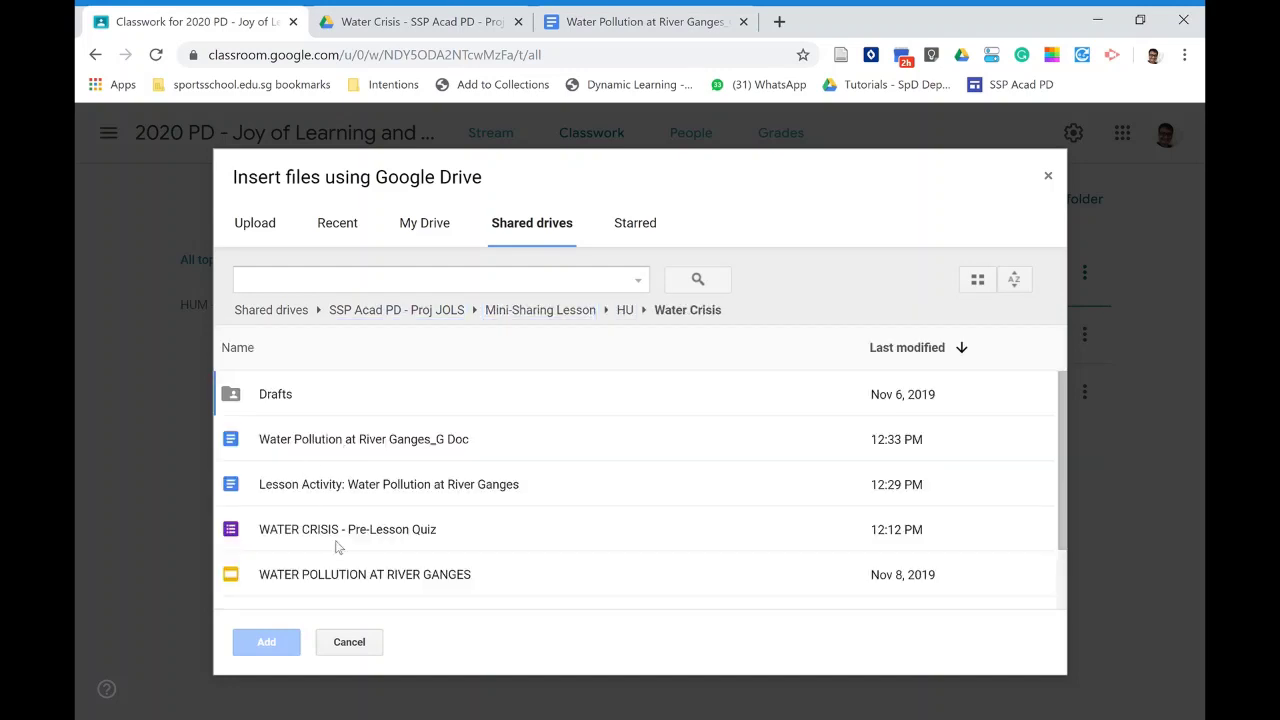
pyautogui.scroll(-2, 336, 545)
pyautogui.scroll(2, 340, 474)
pyautogui.doubleClick(398, 492)
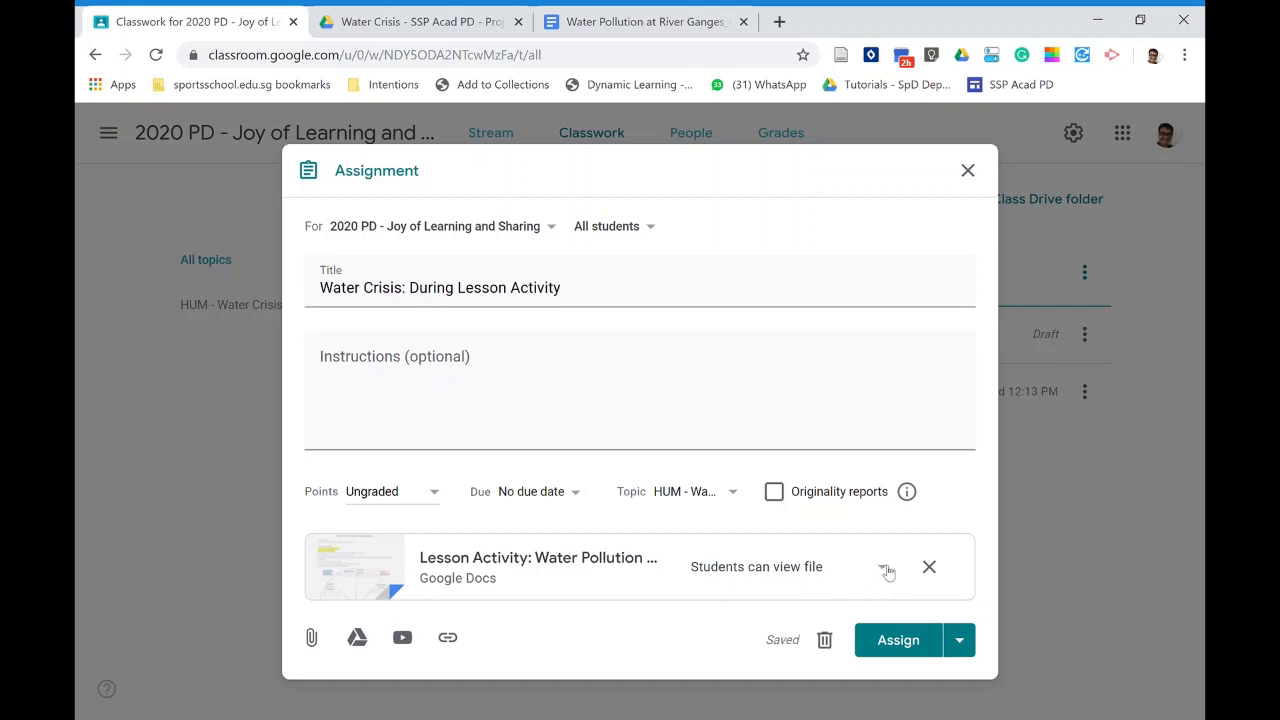
# Step: Change the attached activity doc's access from view-only to 'Make a copy for each student'
pyautogui.click(884, 569)
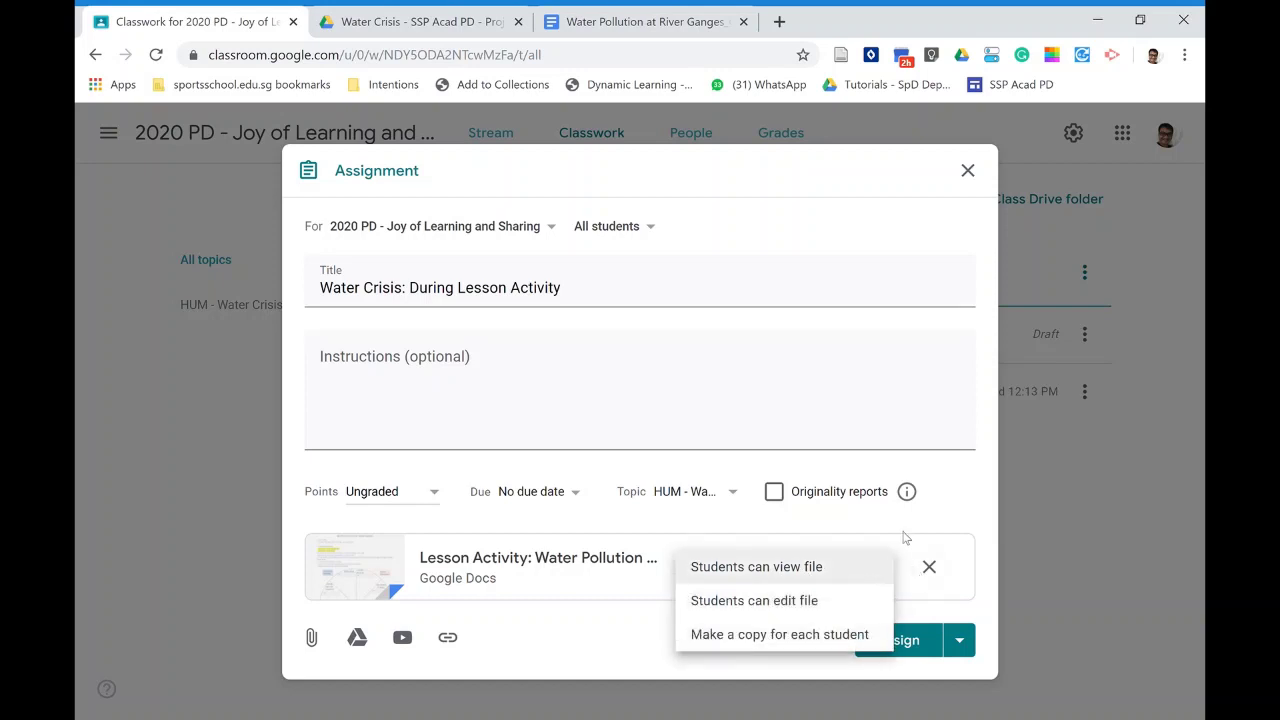
pyautogui.click(889, 572)
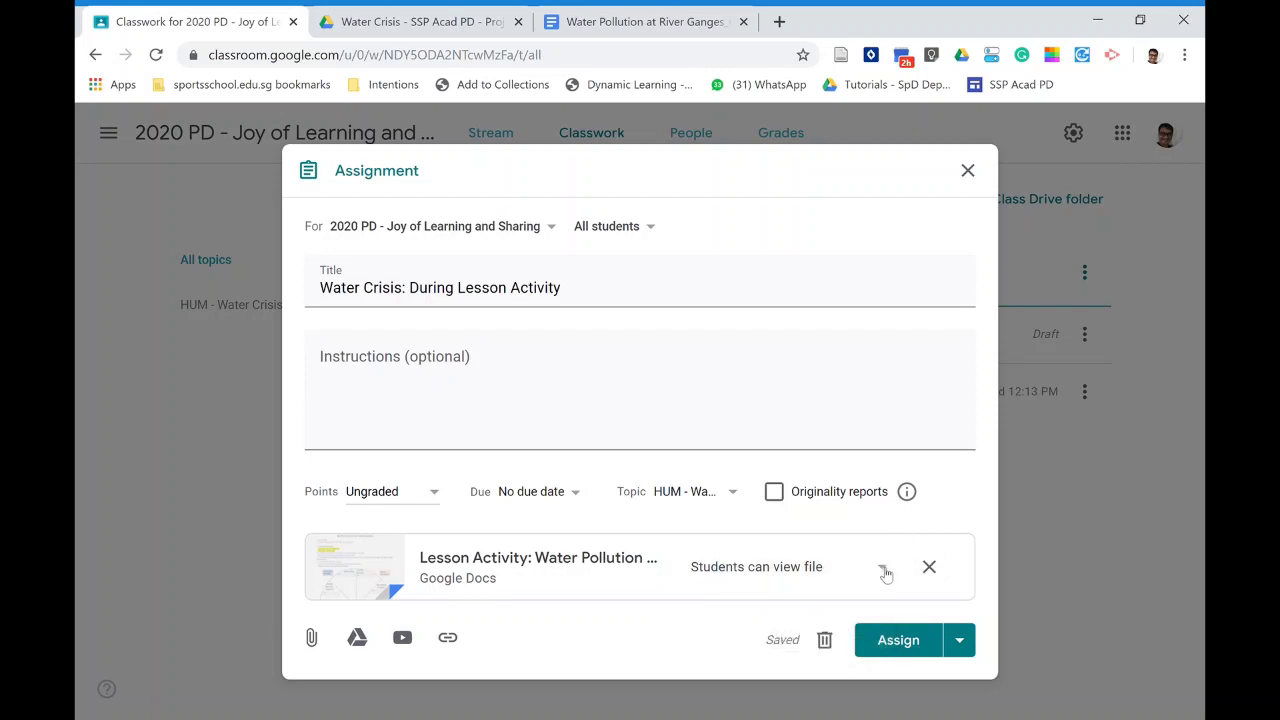
pyautogui.click(886, 573)
pyautogui.click(831, 636)
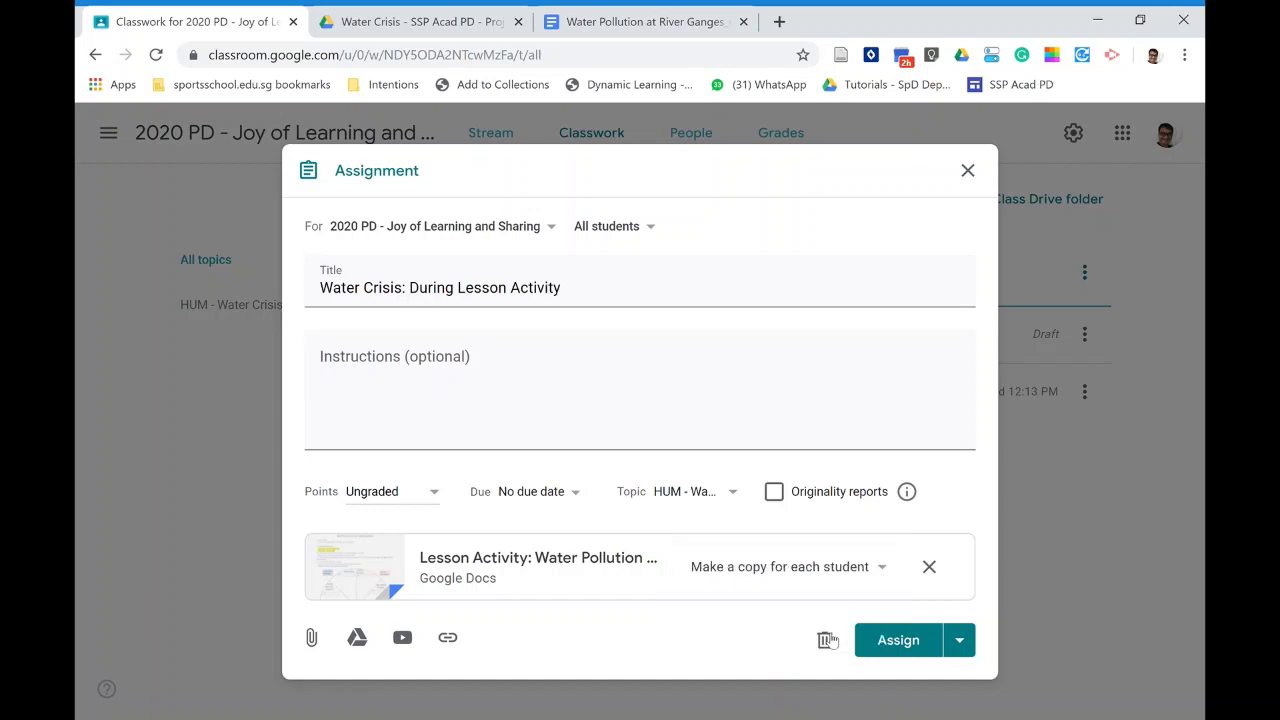
pyautogui.click(475, 370)
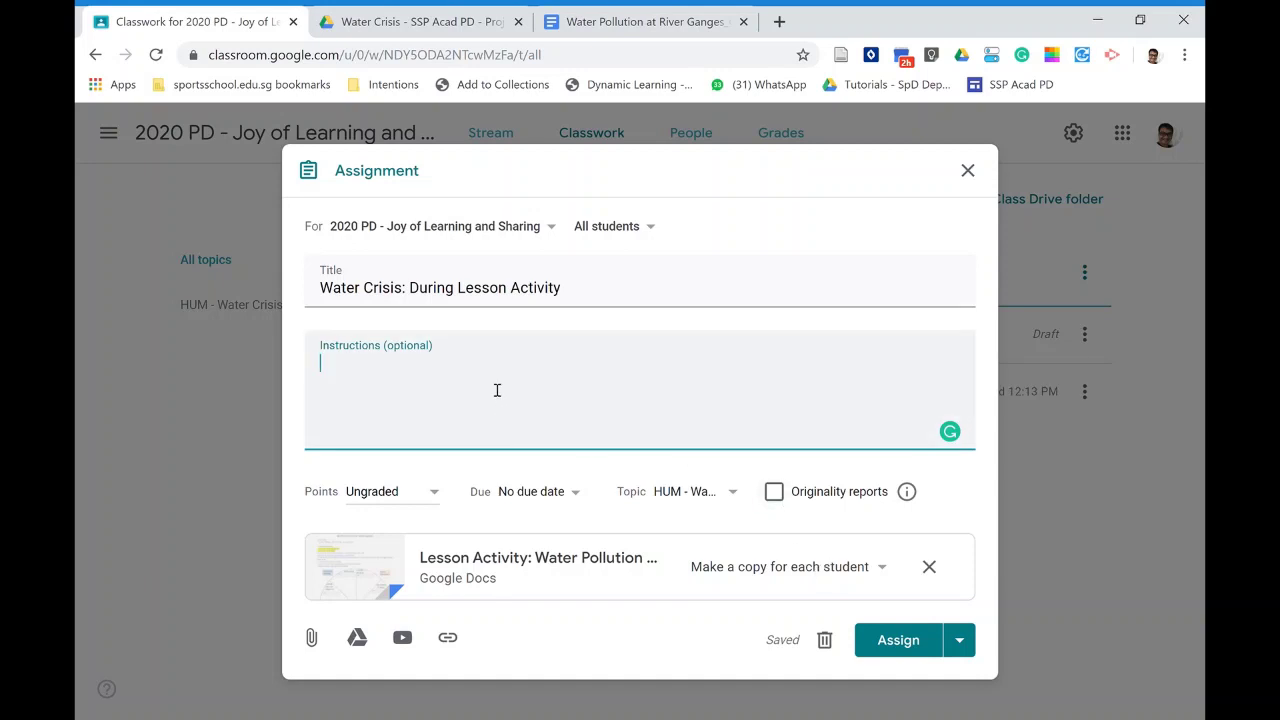
# Step: Enter 'Click on the file' as the instructions and assign the During Lesson Activity
pyautogui.write('Click on')
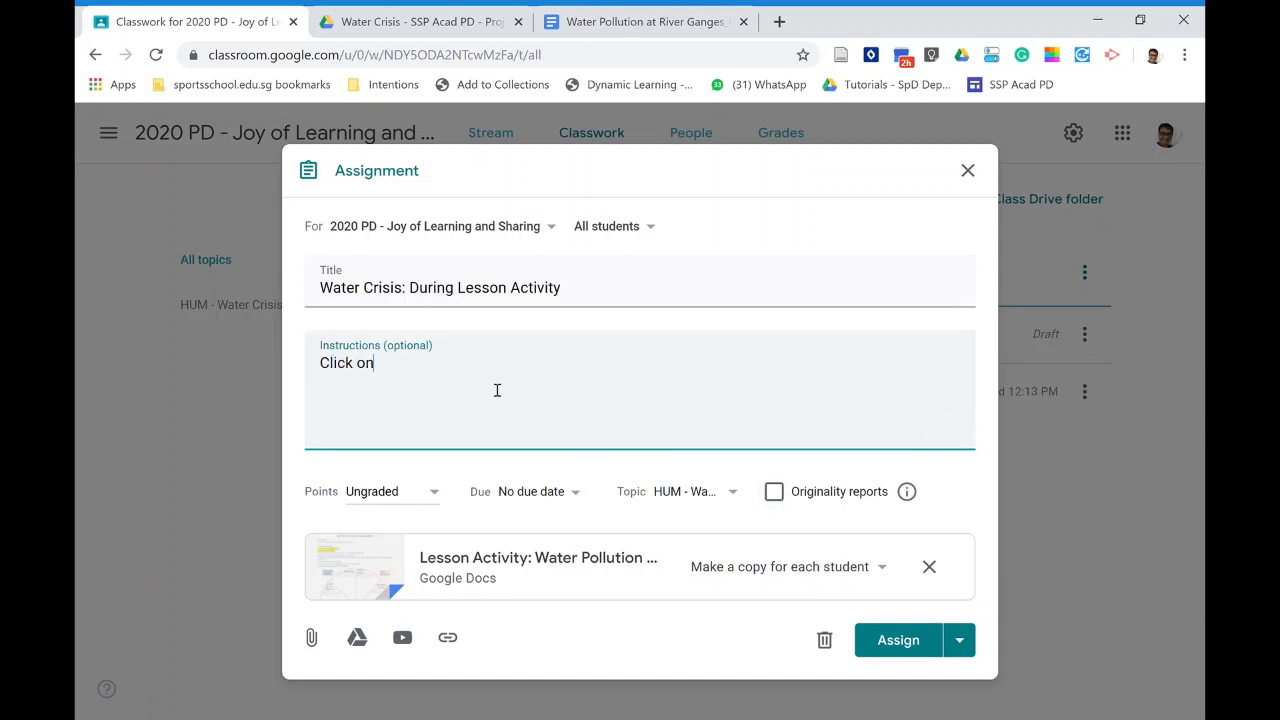
pyautogui.write(' the file')
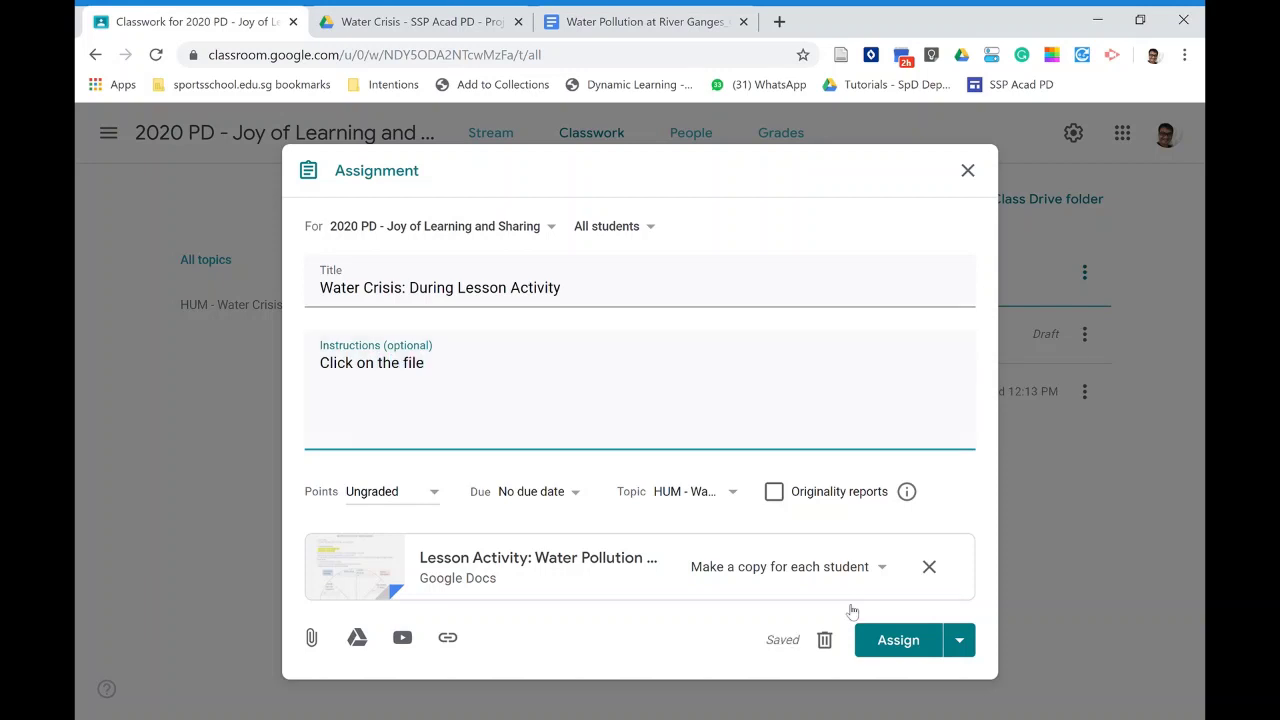
pyautogui.click(900, 642)
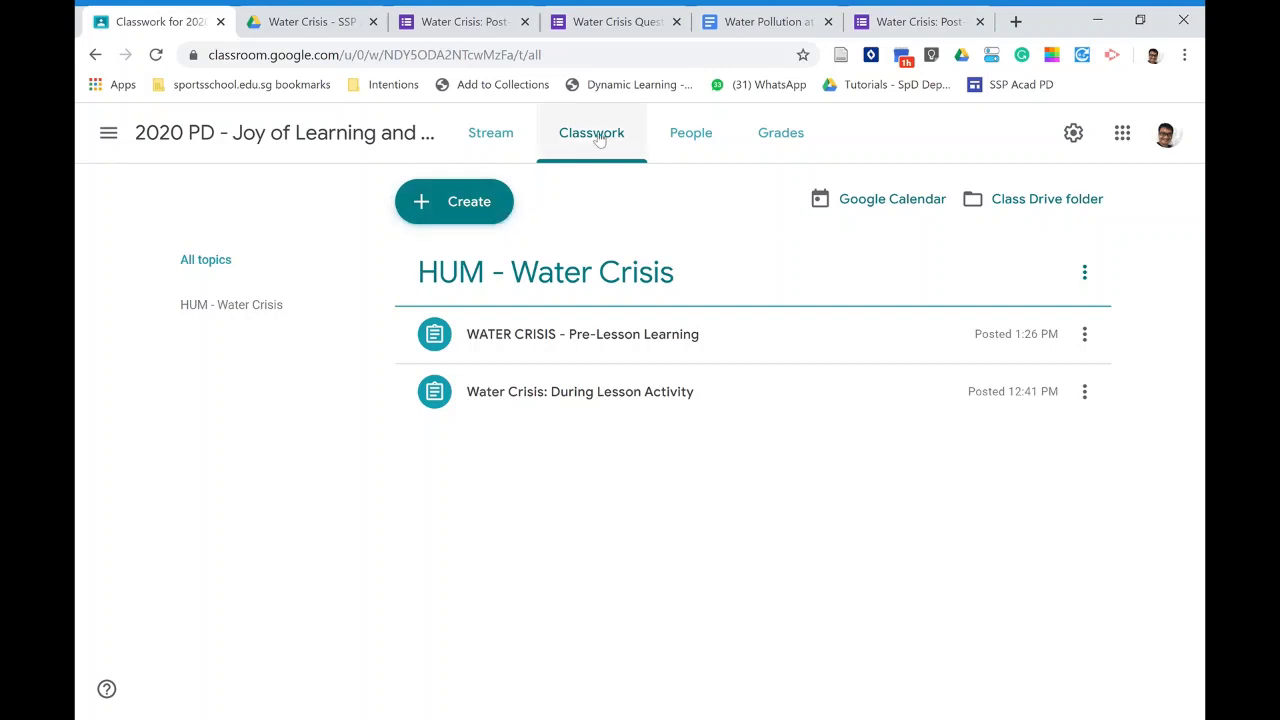
# Step: Start a Quiz assignment with a Blank Quiz, then return to the lesson document tab
pyautogui.click(477, 200)
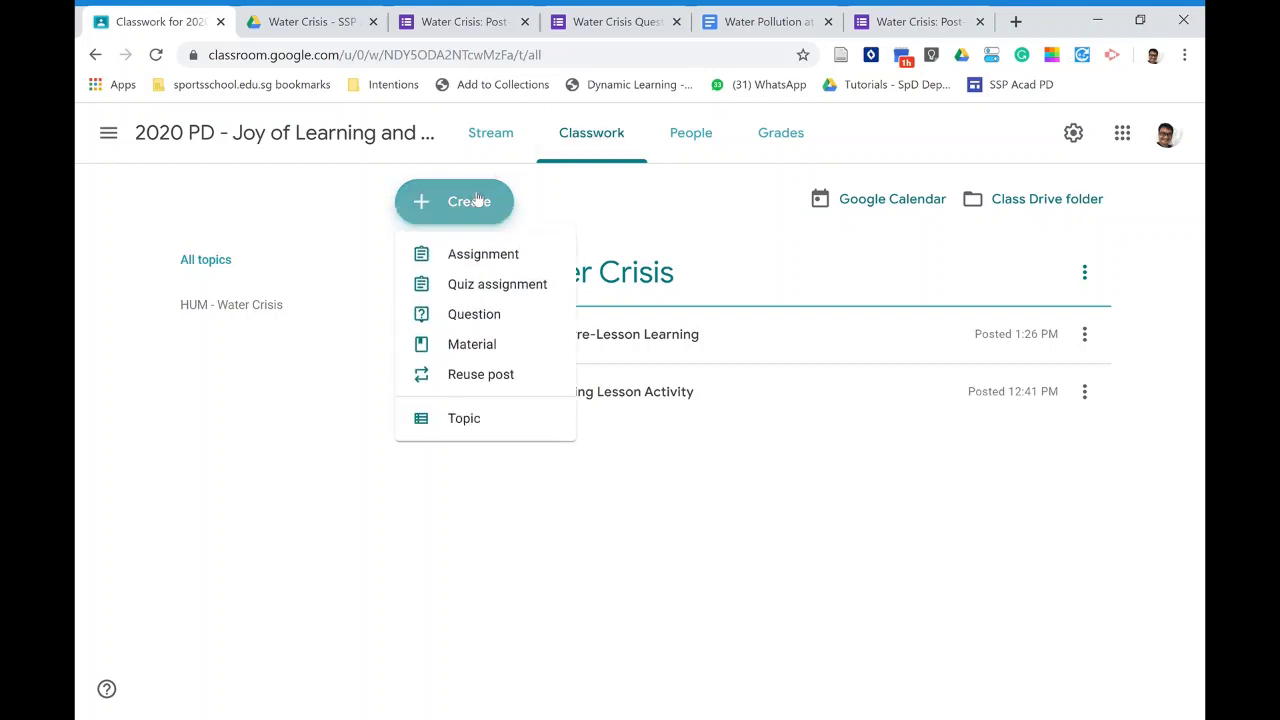
pyautogui.click(484, 286)
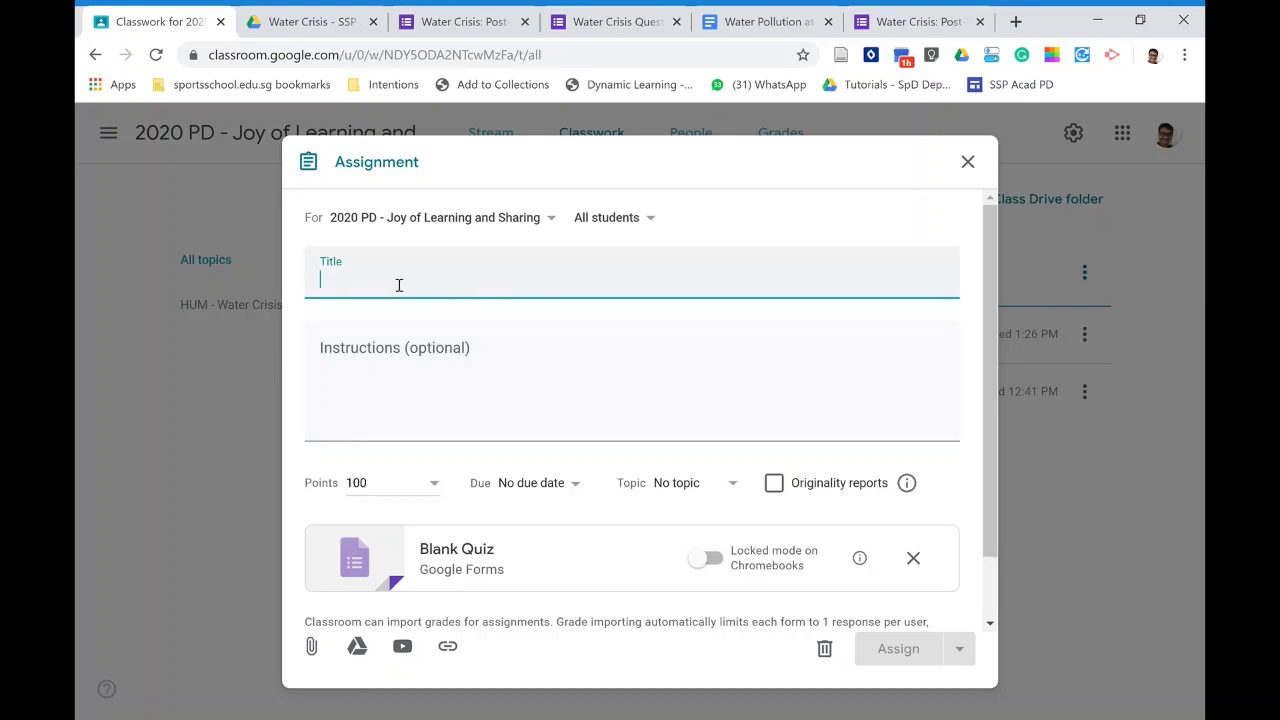
pyautogui.click(772, 21)
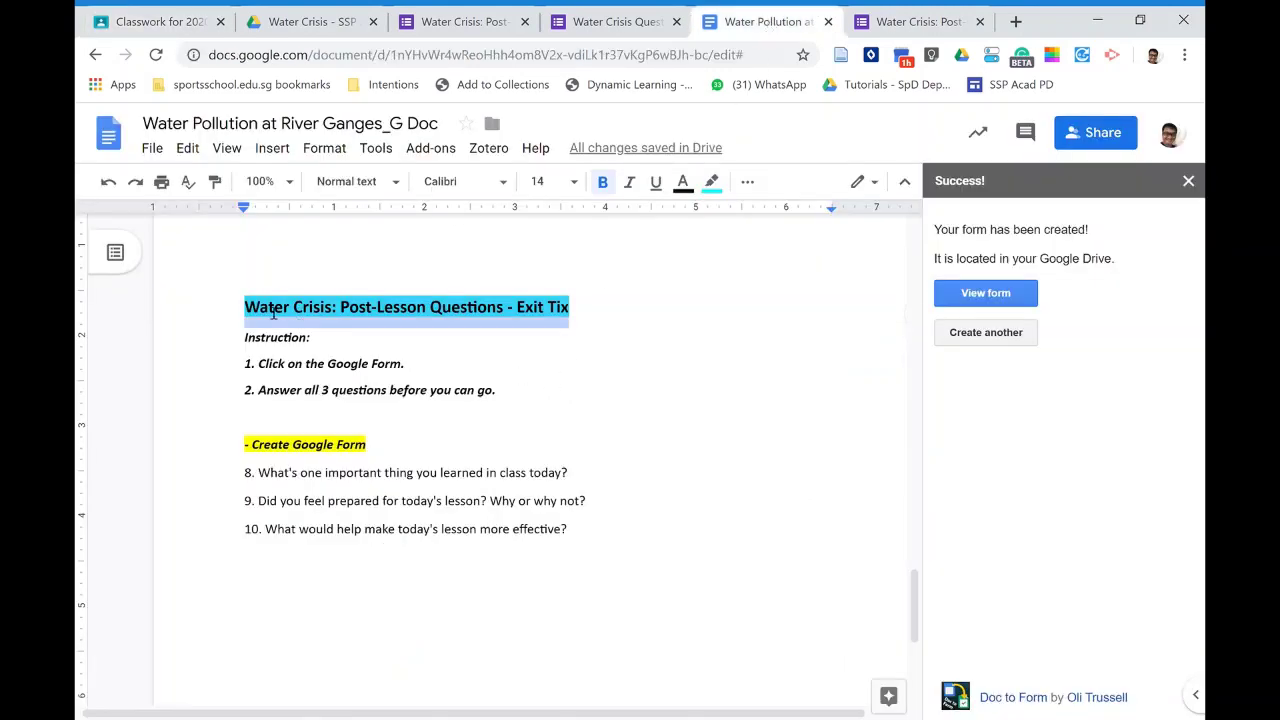
# Step: Copy the heading 'Water Crisis: Post-Lesson Questions - Exit Tix' into the assignment title
pyautogui.moveTo(255, 314); pyautogui.dragTo(573, 318)
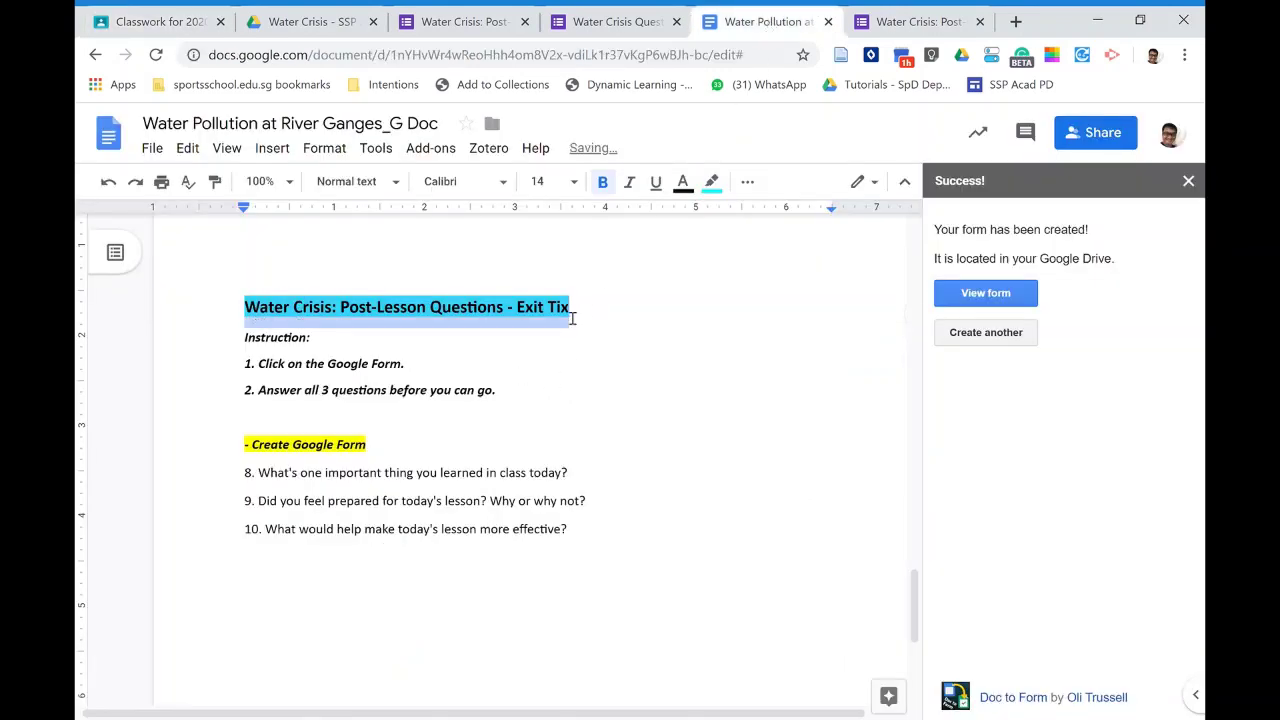
pyautogui.click(261, 310)
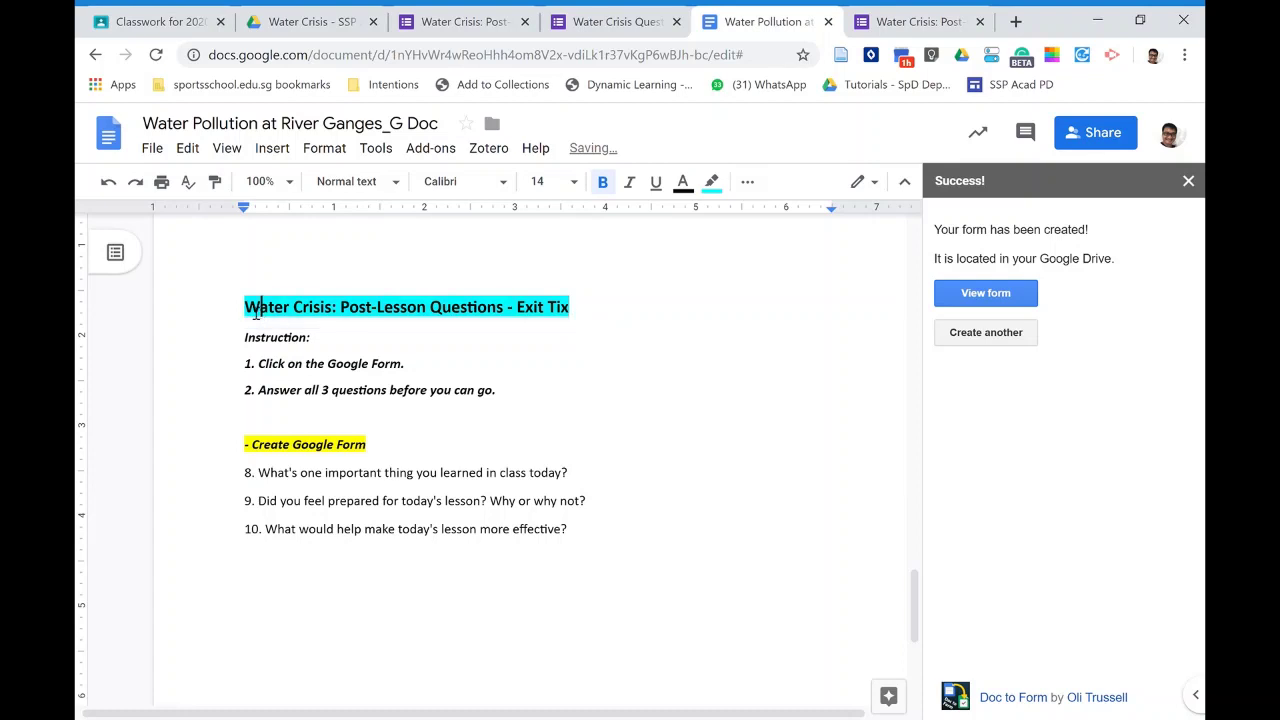
pyautogui.moveTo(256, 311); pyautogui.dragTo(572, 310)
pyautogui.hotkey('ctrl', 'c')
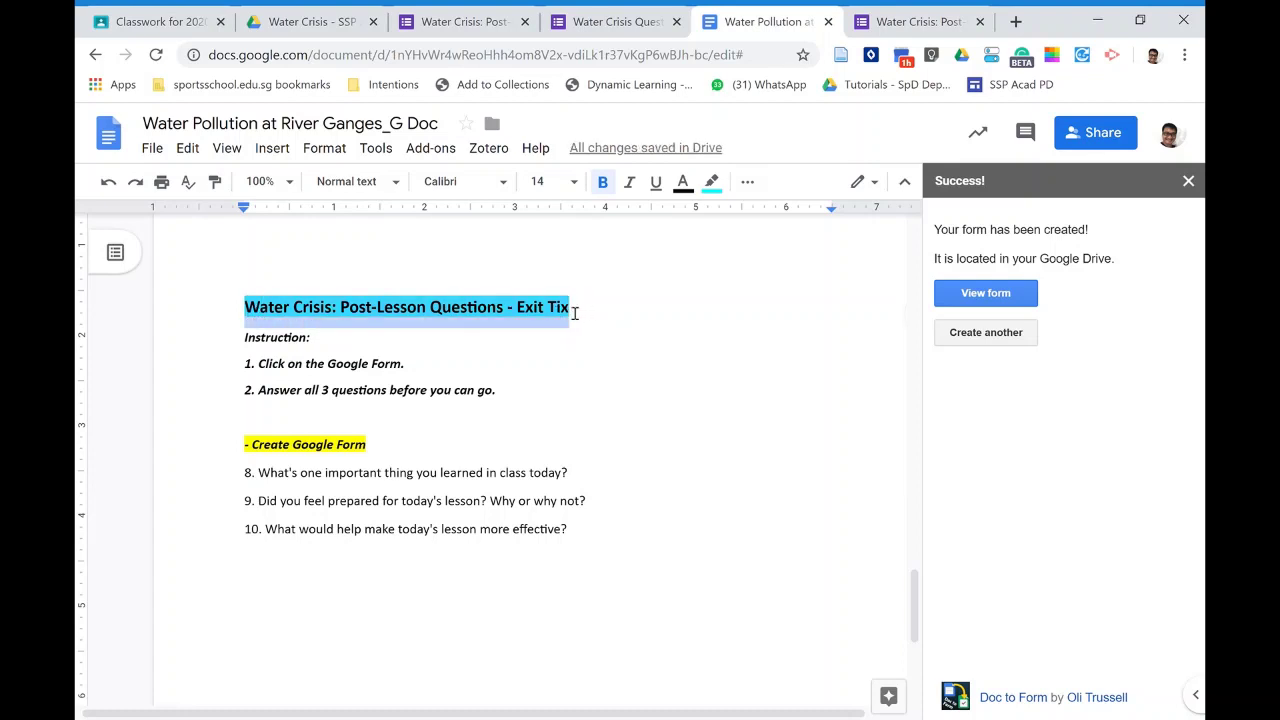
pyautogui.click(944, 31)
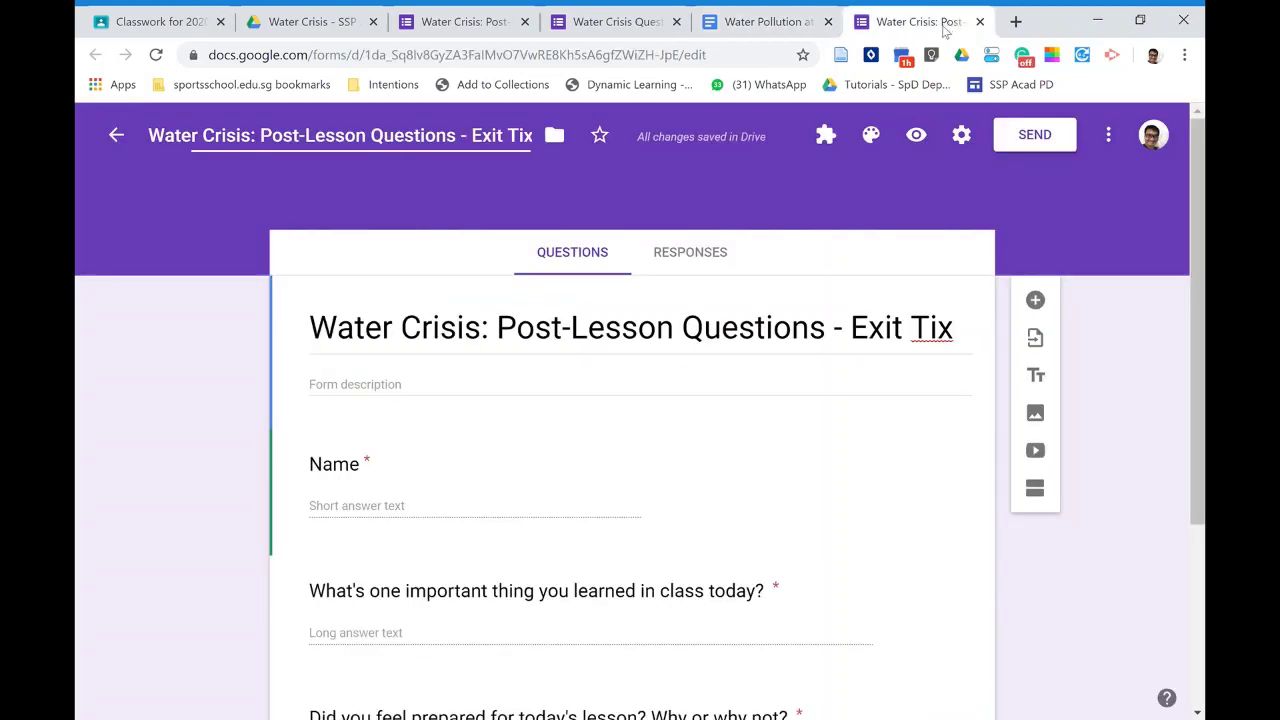
pyautogui.click(173, 31)
pyautogui.click(403, 286)
pyautogui.hotkey('ctrl', 'v')
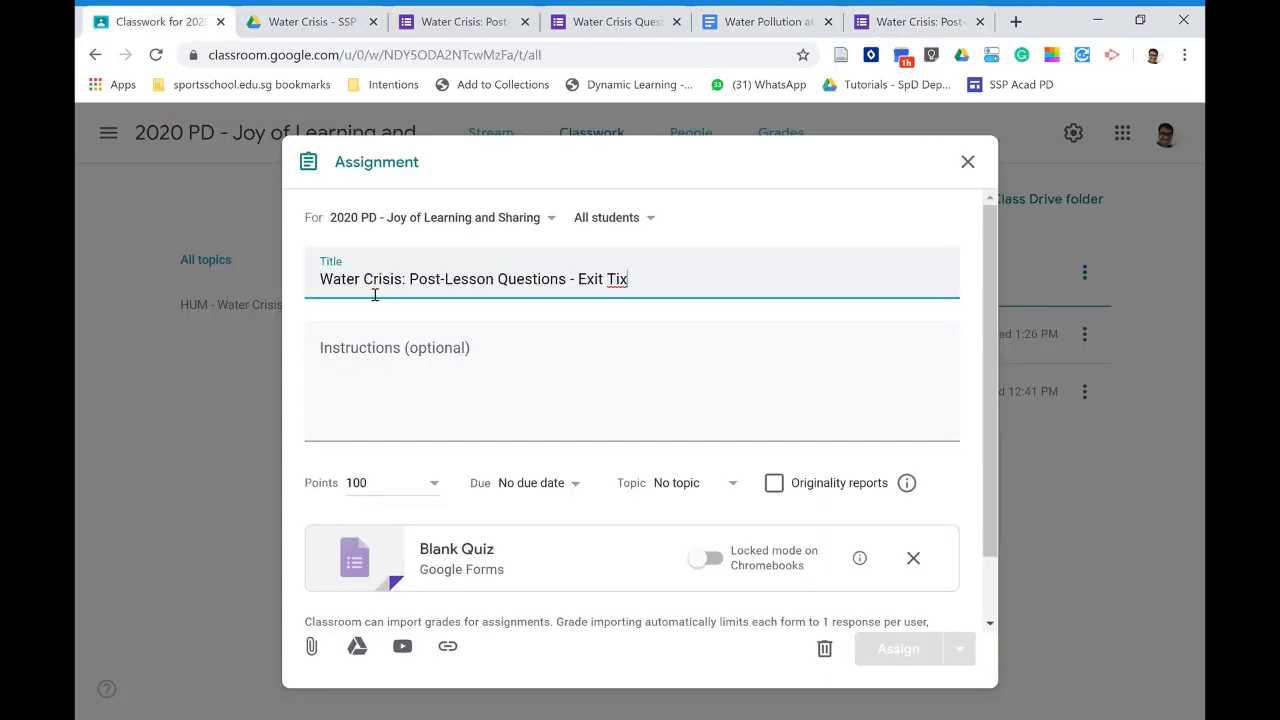
# Step: Copy the two student instruction lines from the document for the assignment instructions
pyautogui.hotkey('ctrl', '5')
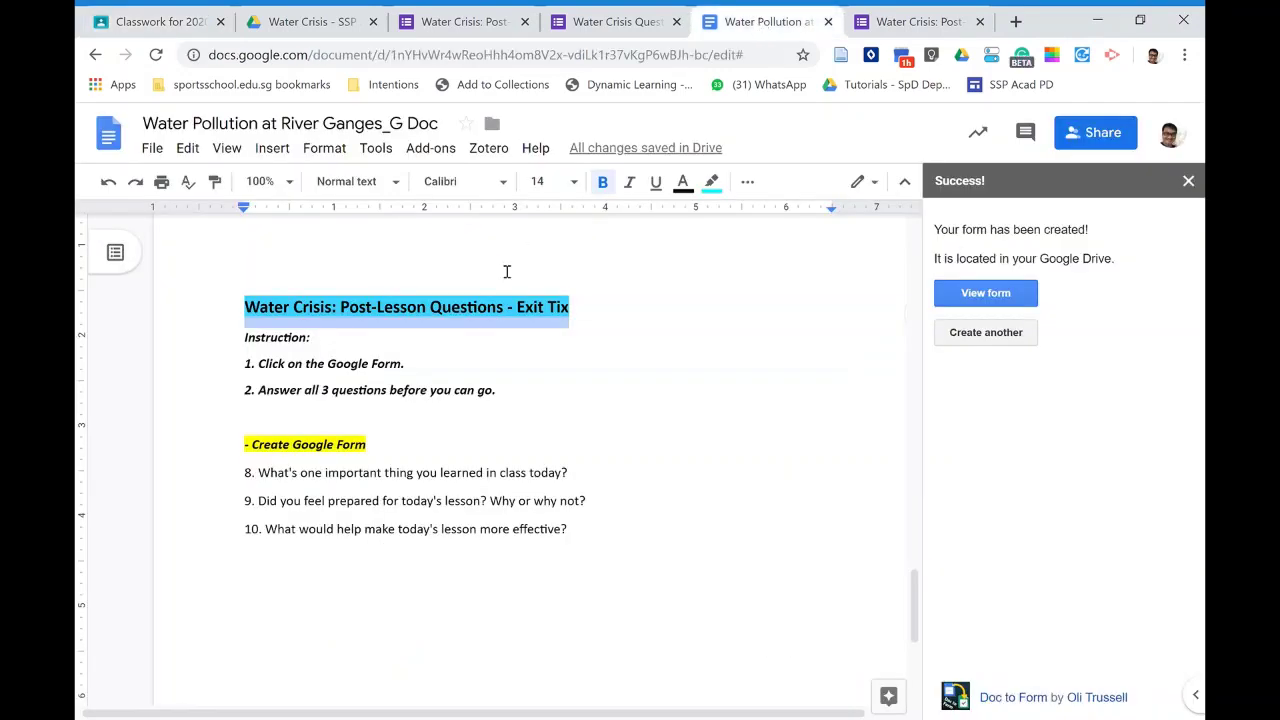
pyautogui.moveTo(245, 364); pyautogui.dragTo(508, 399)
pyautogui.hotkey('ctrl', 'c')
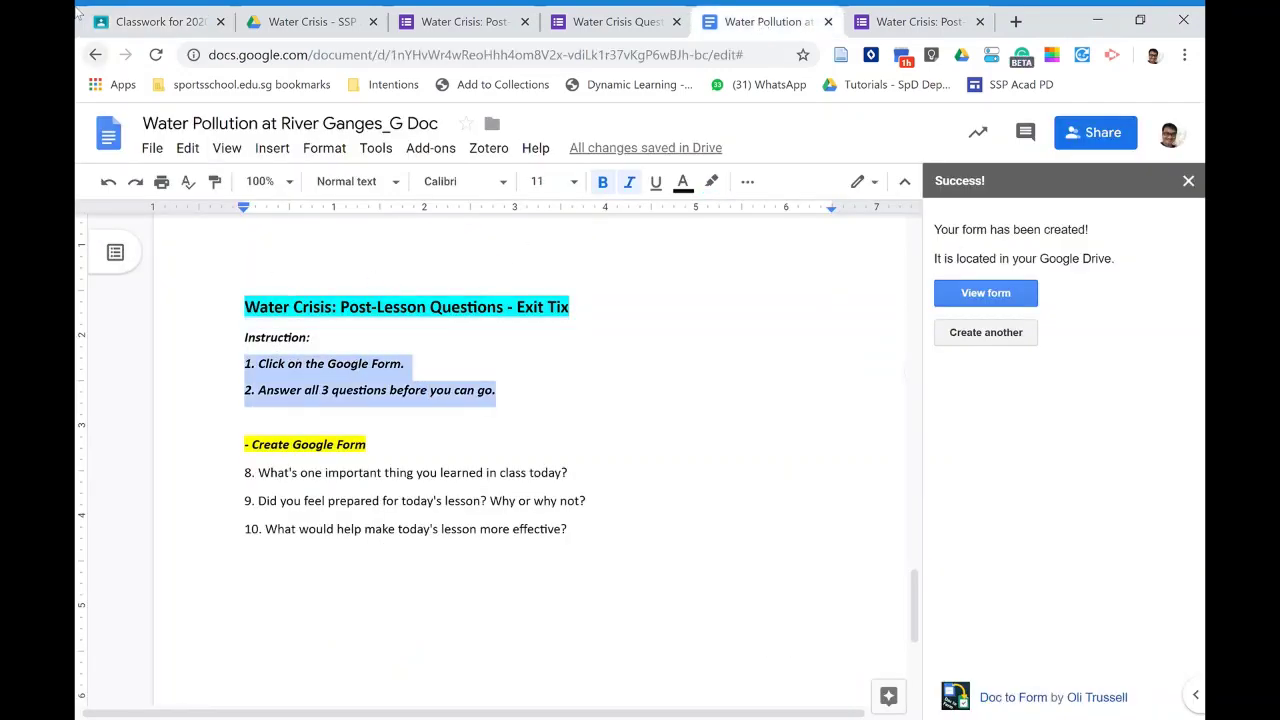
pyautogui.click(170, 21)
pyautogui.click(381, 352)
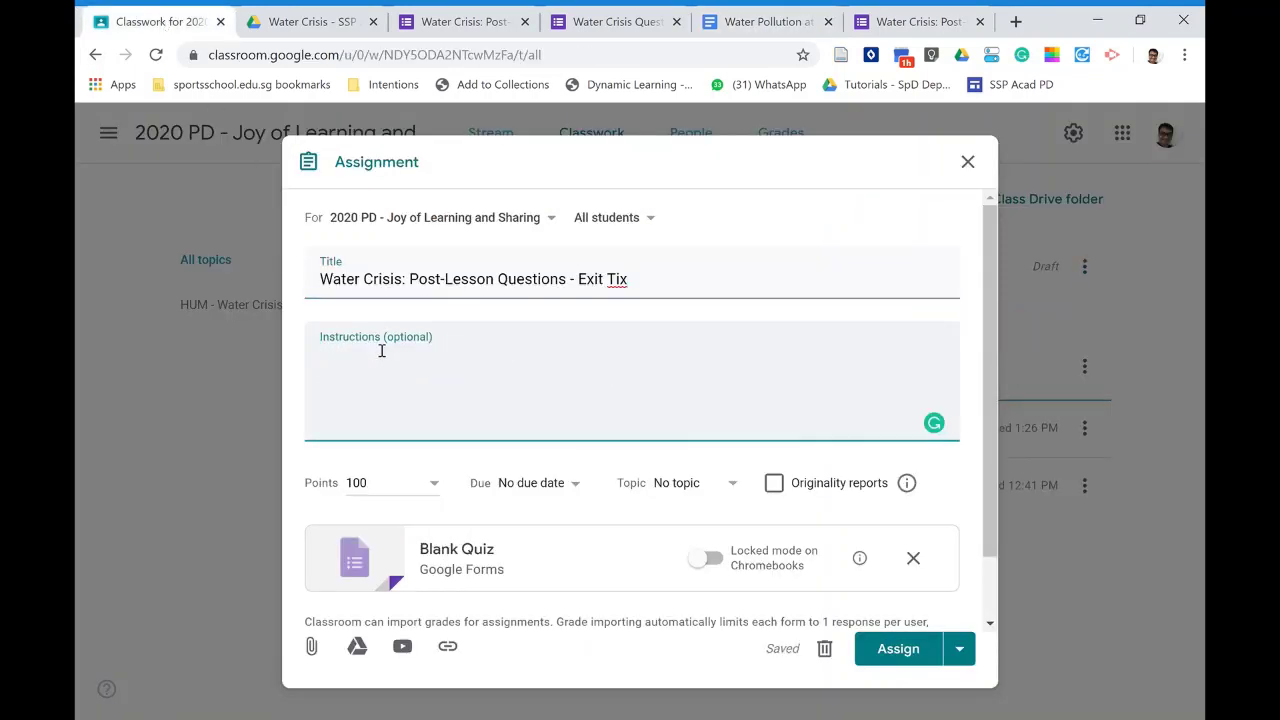
# Step: Paste the two instruction lines, set Points to Ungraded and Topic to HUM - Water Crisis, then open the Drive picker
pyautogui.hotkey('ctrl', 'v')
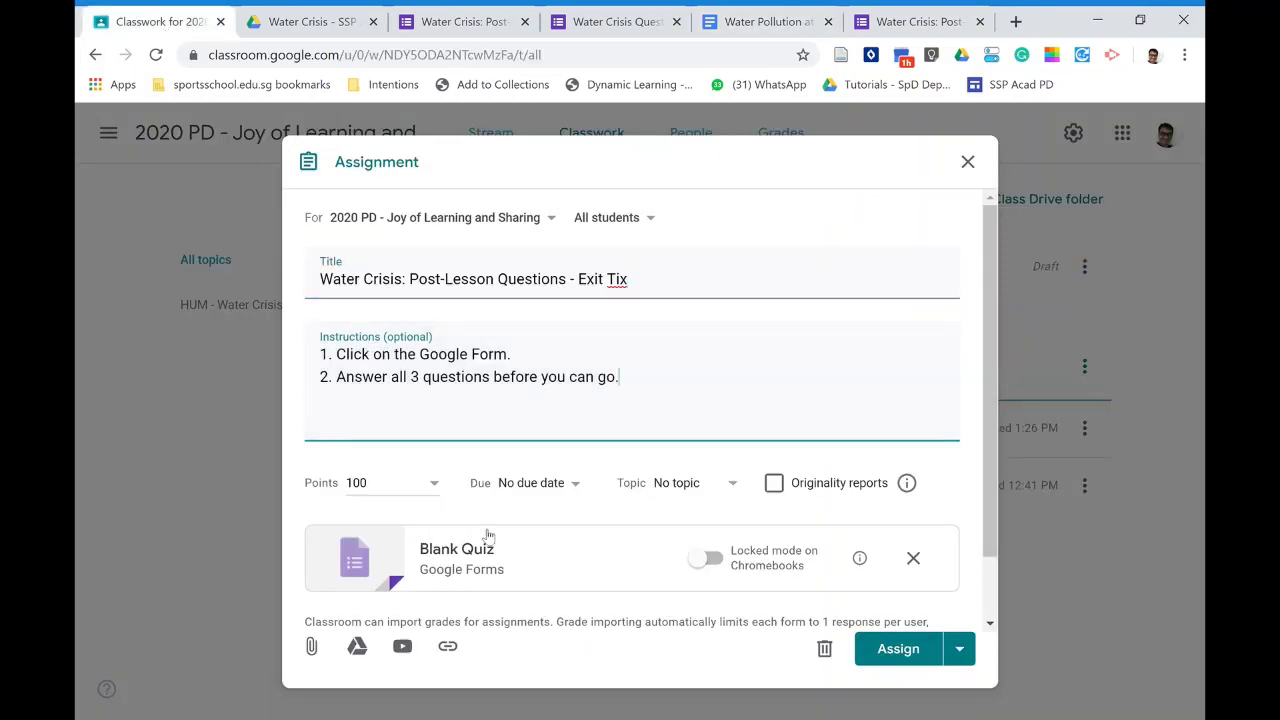
pyautogui.click(434, 484)
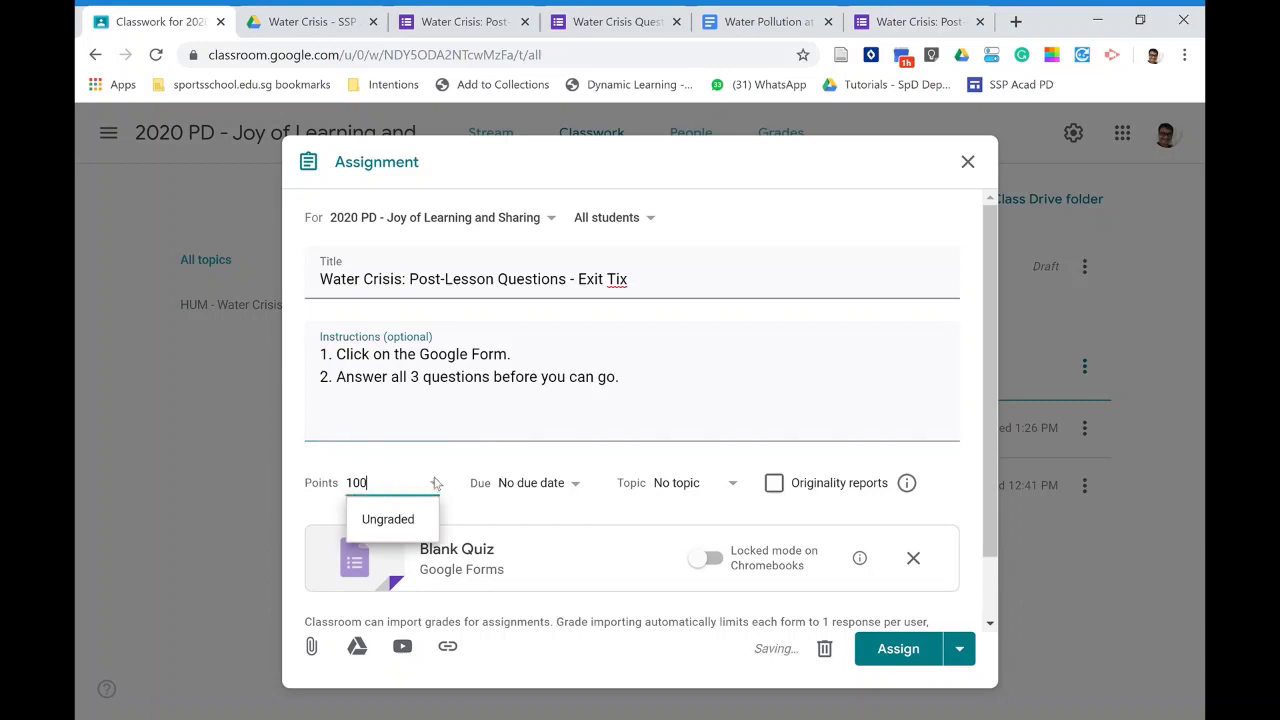
pyautogui.click(390, 520)
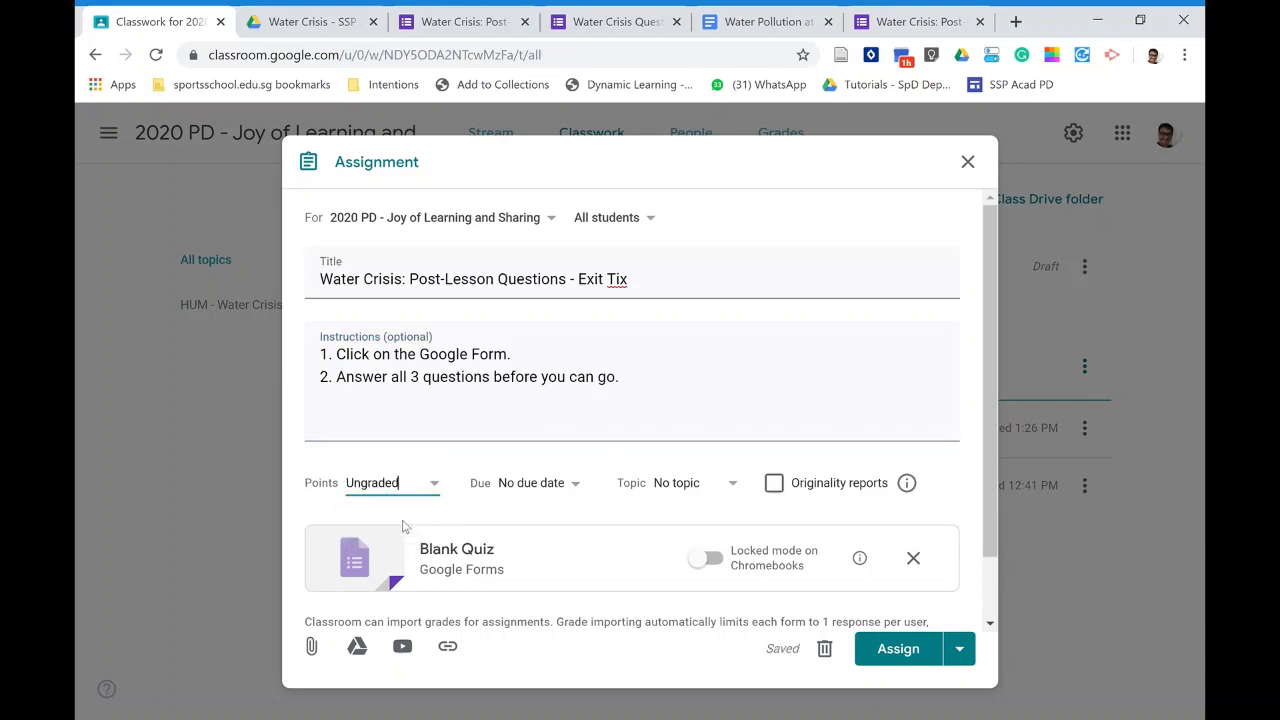
pyautogui.click(734, 484)
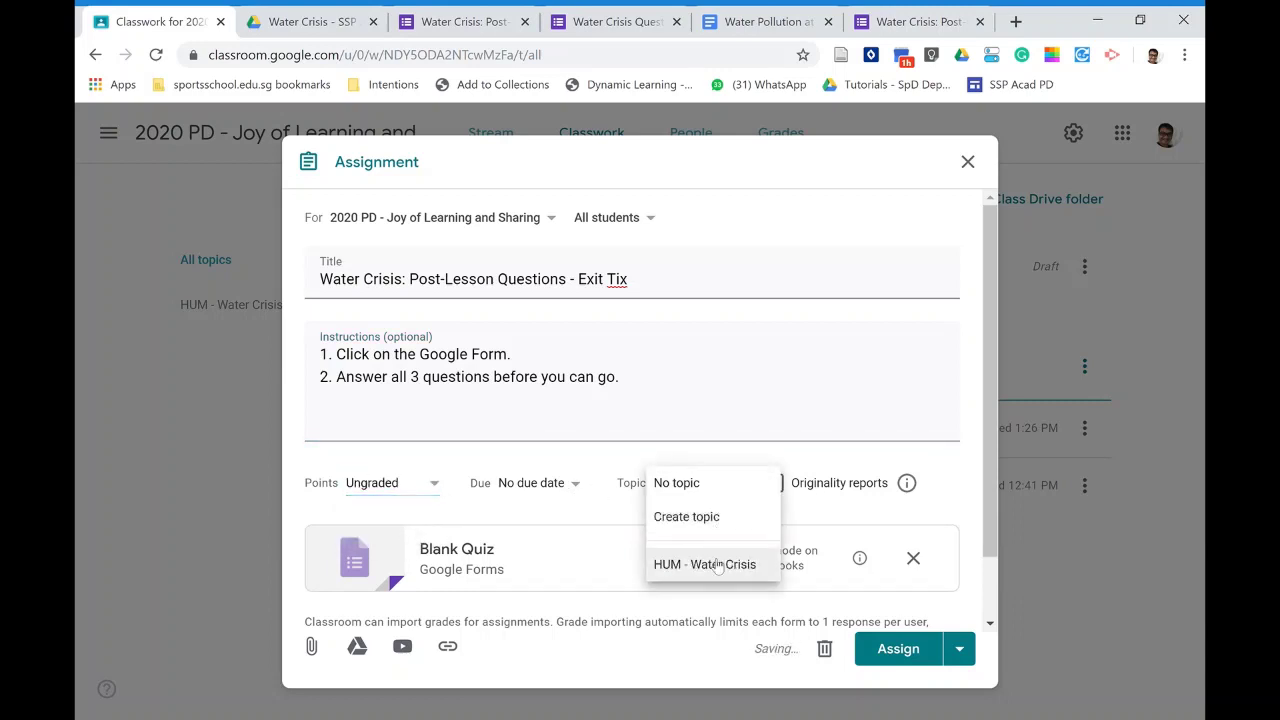
pyautogui.click(750, 564)
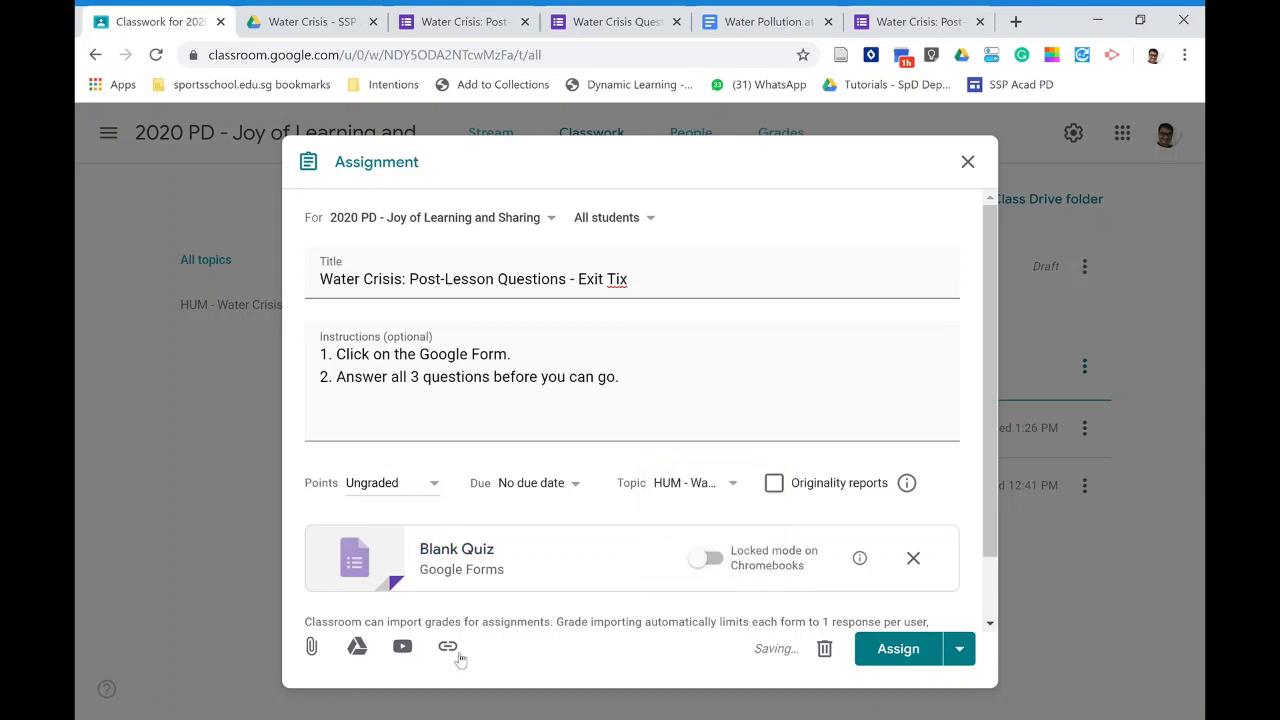
pyautogui.click(357, 646)
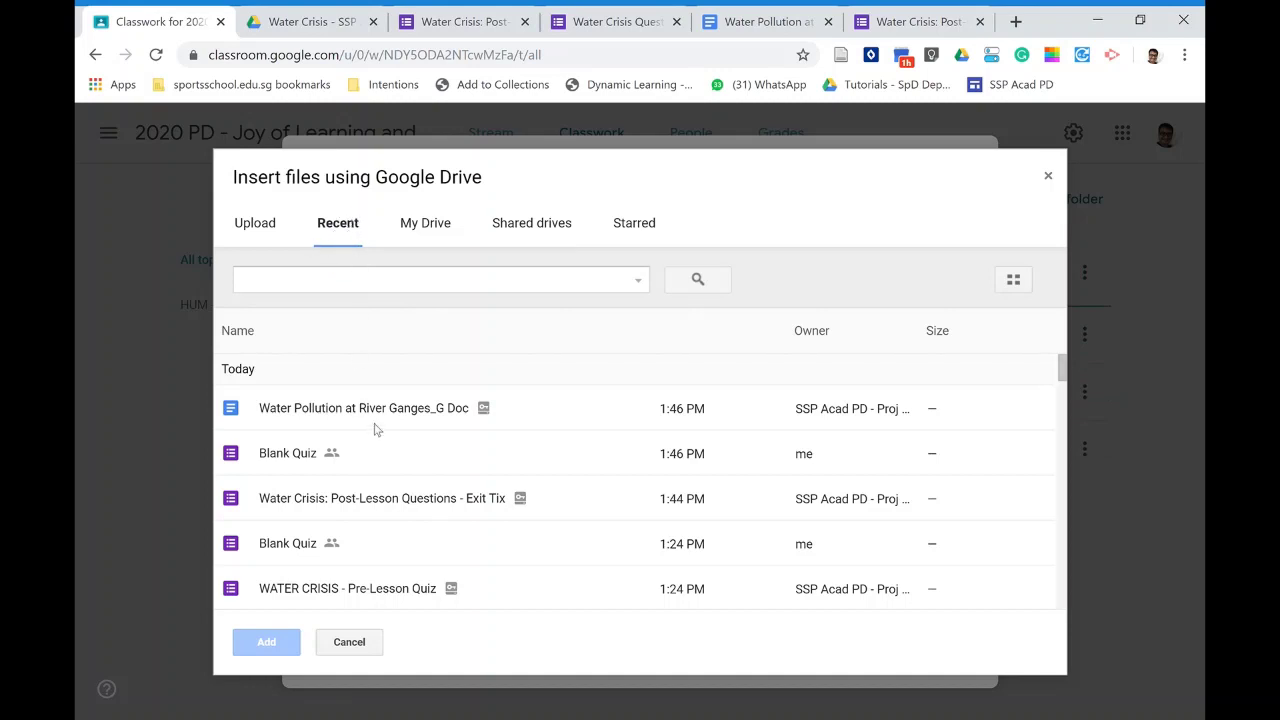
# Step: Attach the Post-Lesson Questions - Exit Tix form, remove the Blank Quiz, and assign it
pyautogui.click(424, 500)
pyautogui.click(424, 500)
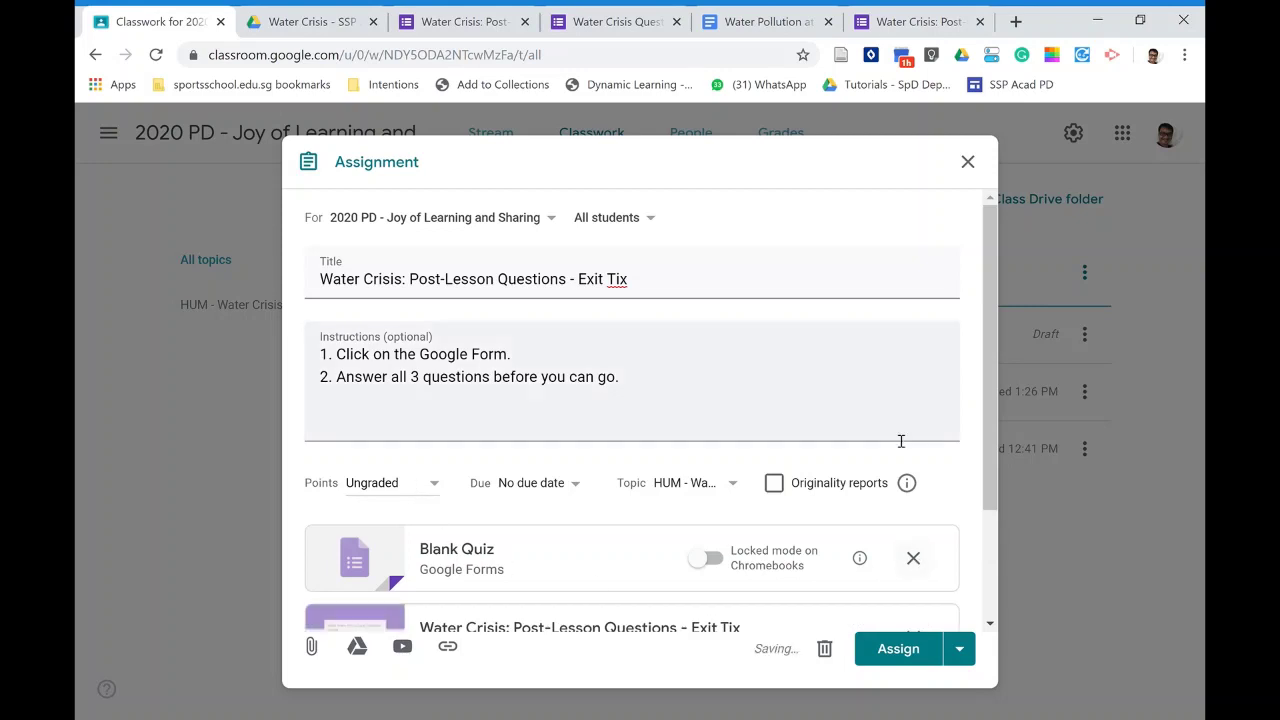
pyautogui.scroll(-2, 617, 430)
pyautogui.click(916, 405)
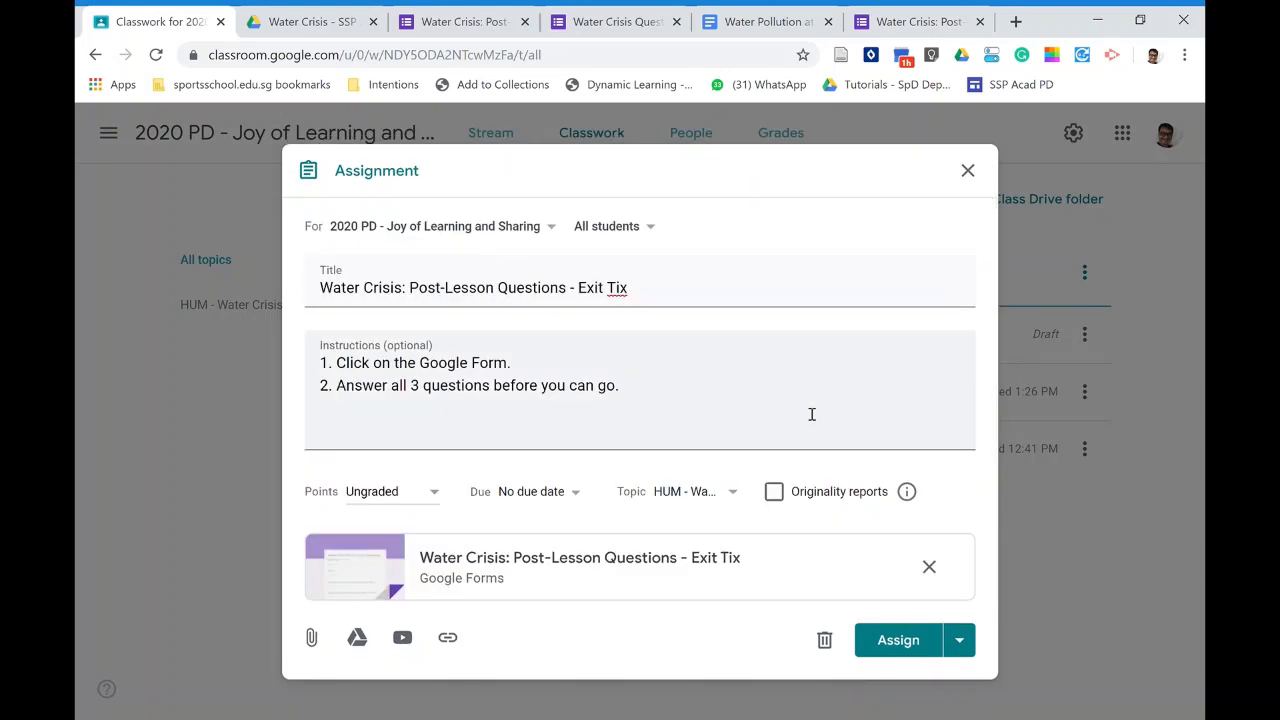
pyautogui.click(913, 638)
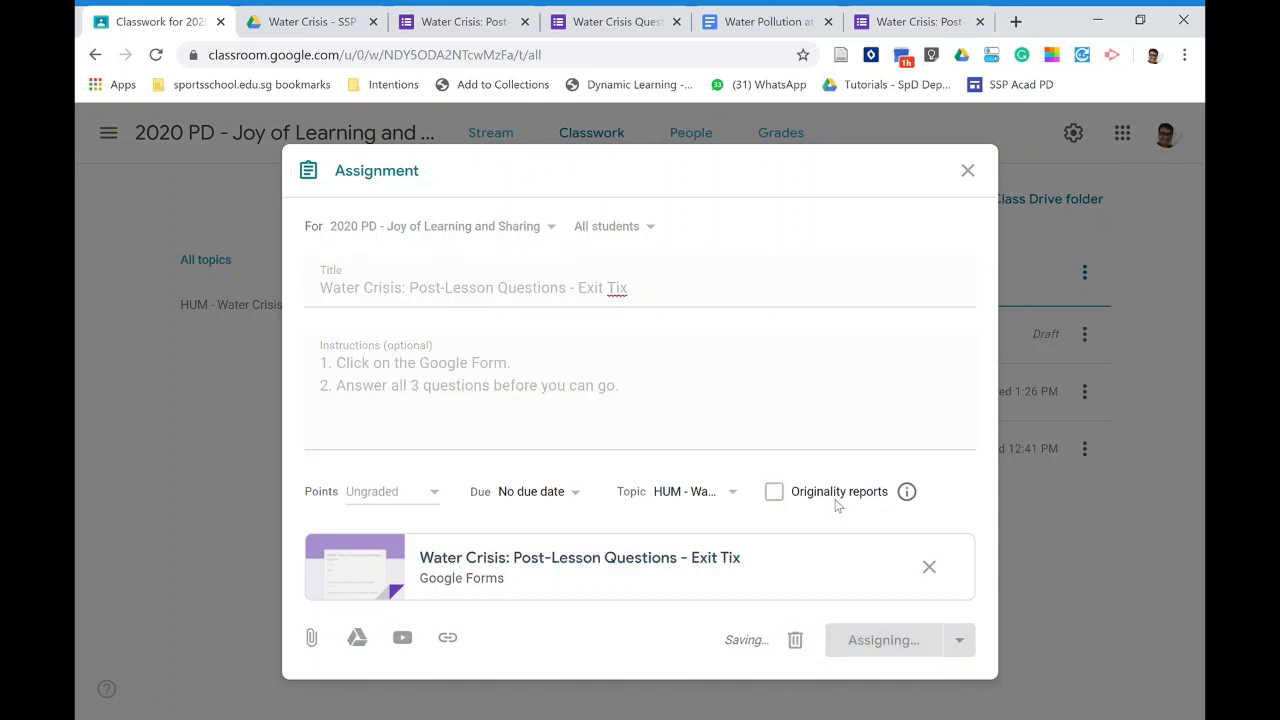